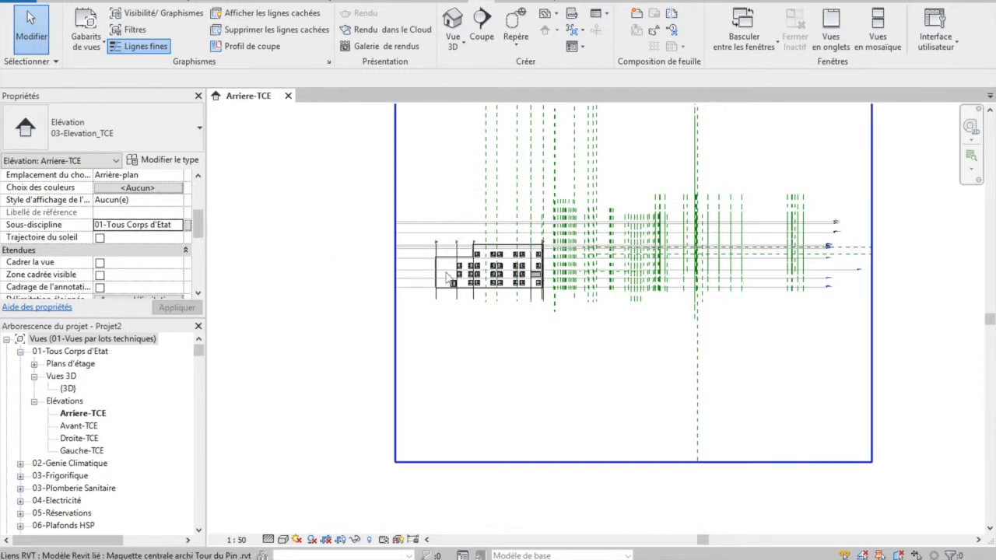
# Start Copy/Monitor on the linked model "Maquette centrale archi Tour du Pin" in the Arriere-TCE elevation.
pyautogui.scroll(4, 439, 273)
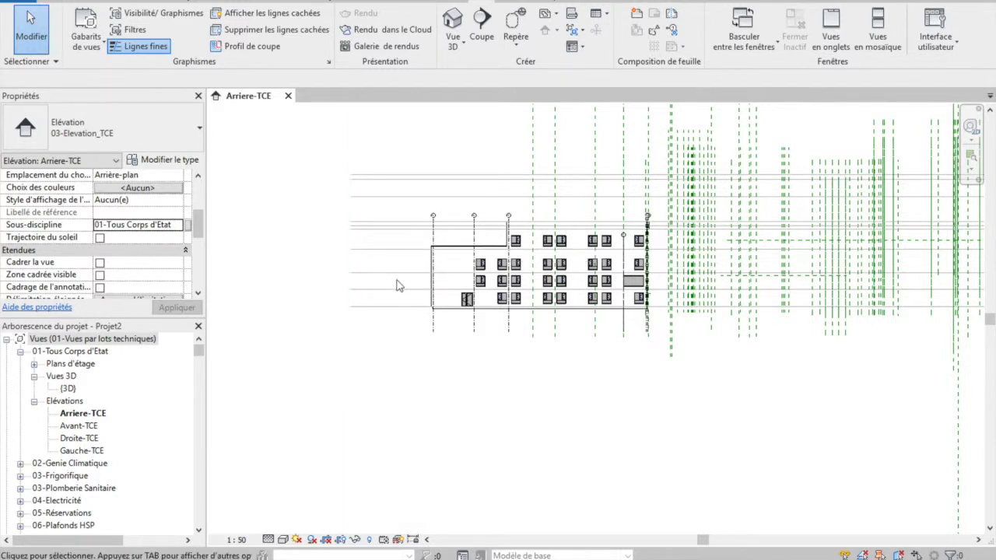
pyautogui.click(629, 2)
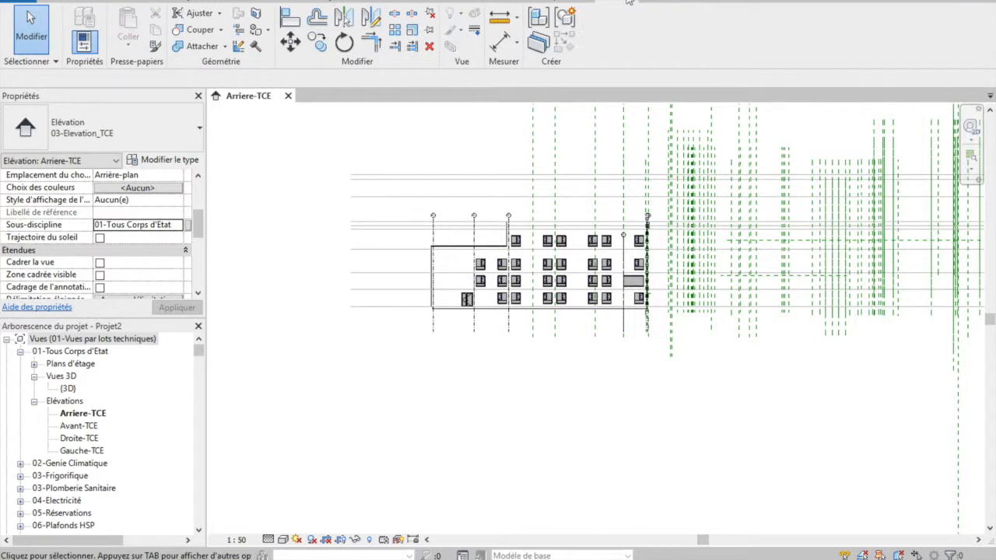
pyautogui.click(433, 2)
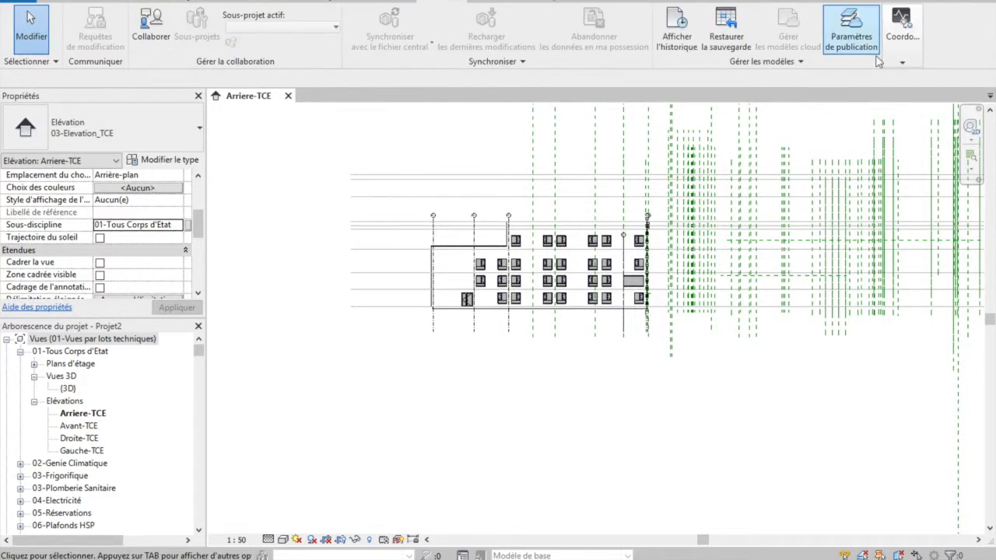
pyautogui.moveTo(903, 63)
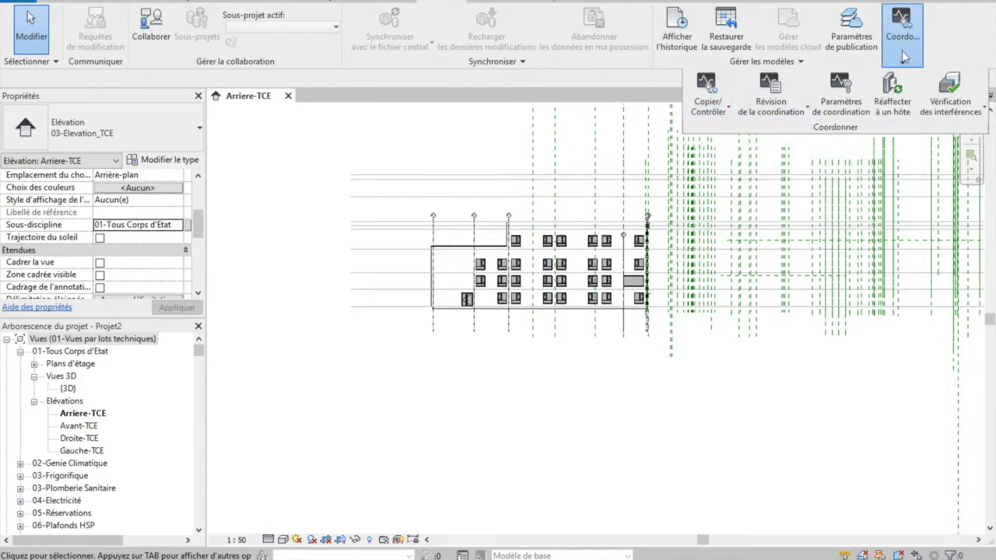
pyautogui.click(728, 113)
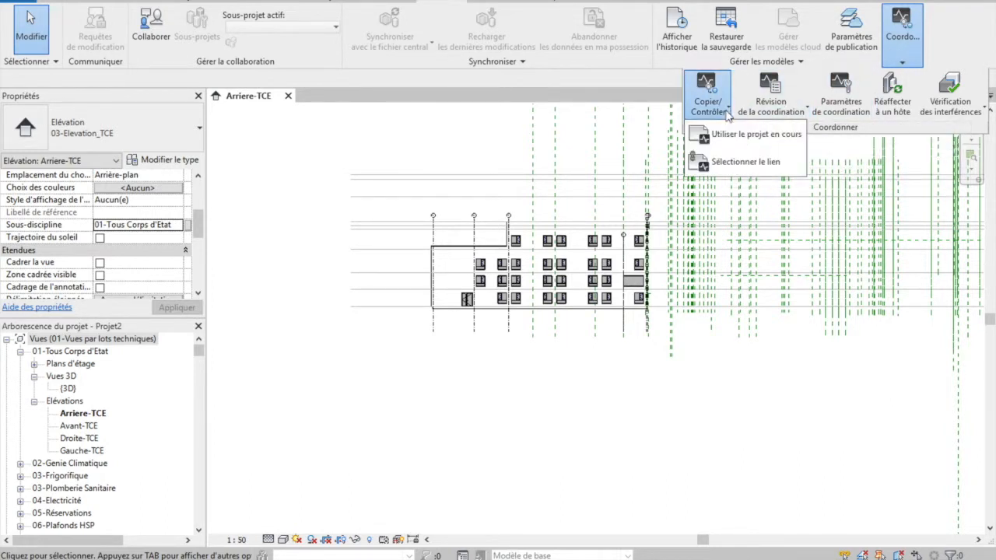
pyautogui.click(737, 163)
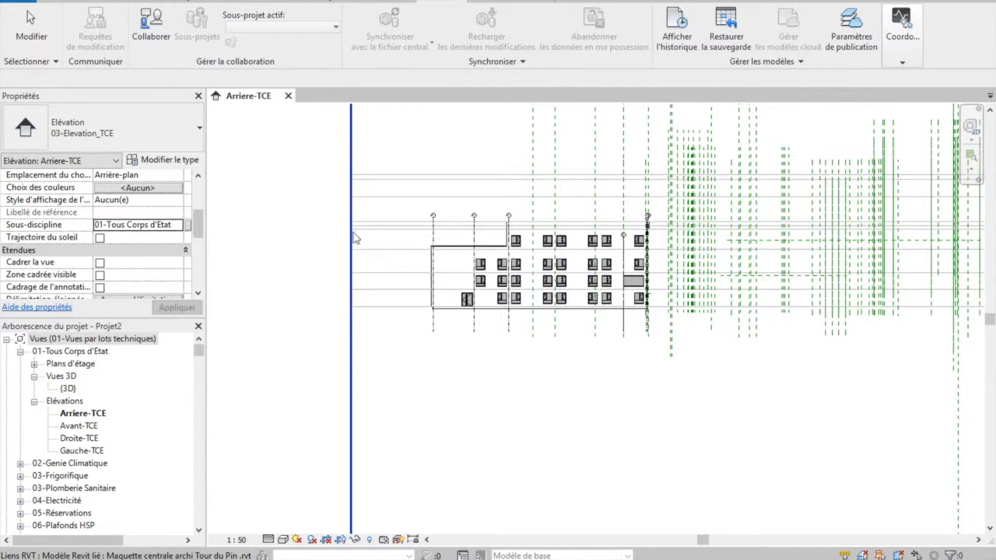
pyautogui.click(353, 236)
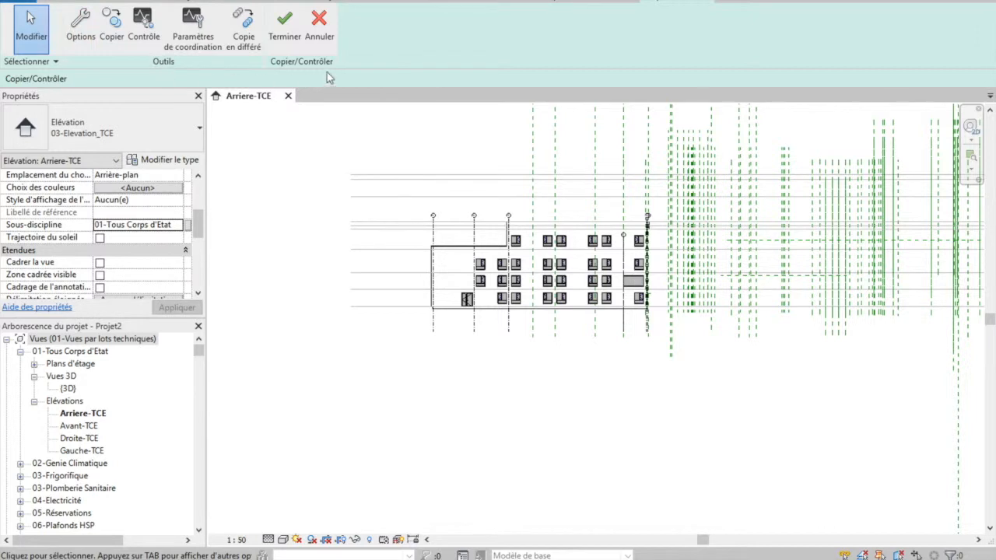
# Set the level name prefix to "MEP-" in the Copy/Monitor options for levels.
pyautogui.click(78, 23)
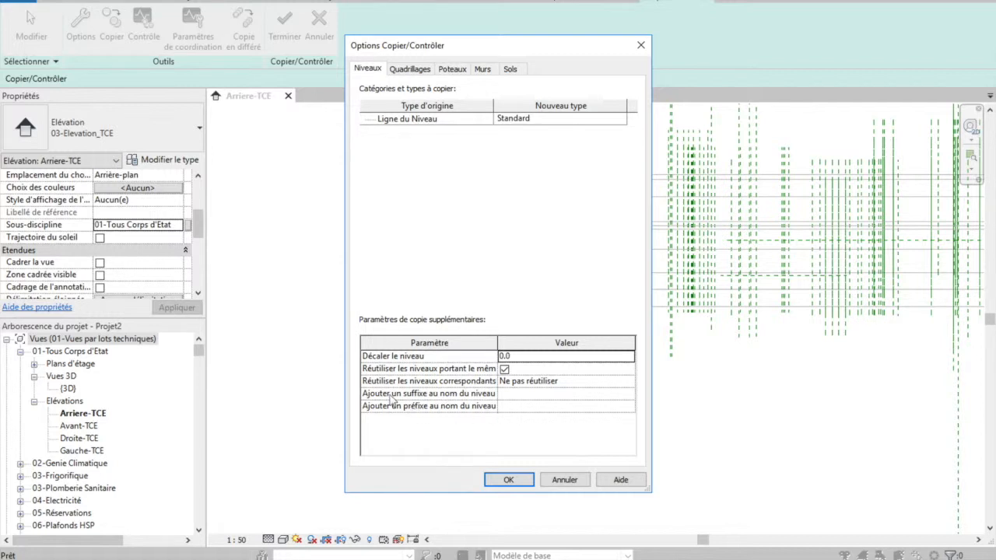
pyautogui.click(514, 405)
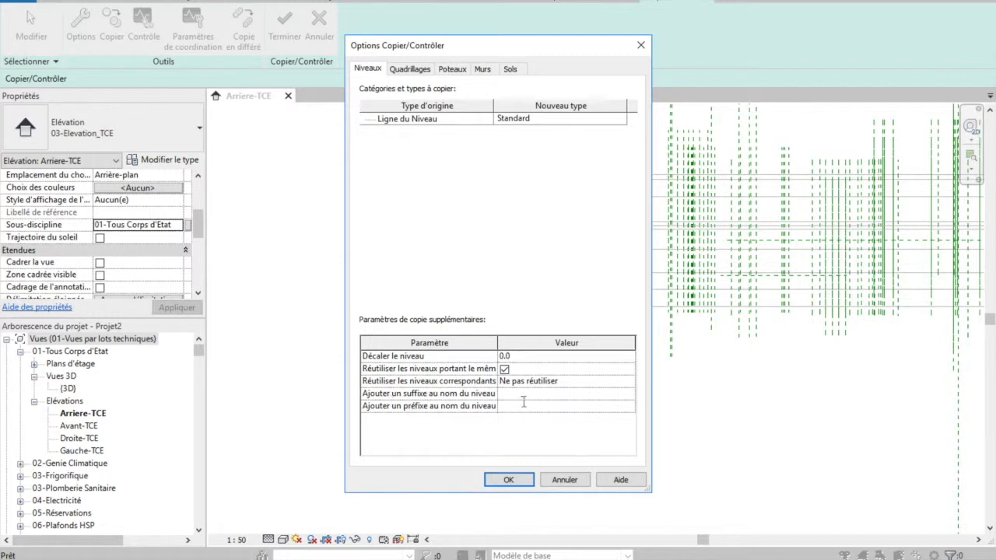
pyautogui.write('MEP')
pyautogui.write('-')
# Review the Copy/Monitor settings for grids, columns, walls and floors, then accept the options.
pyautogui.click(410, 70)
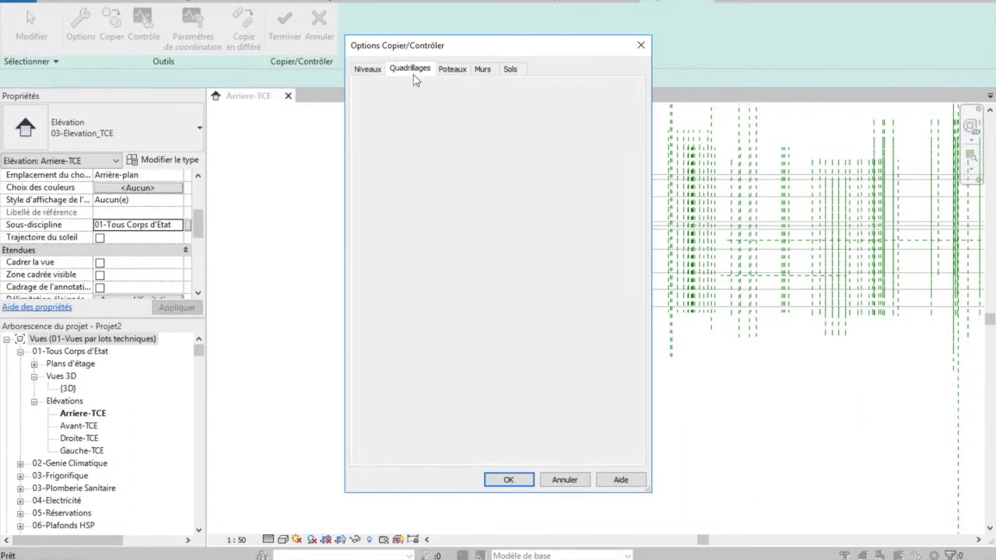
pyautogui.click(452, 68)
pyautogui.click(483, 69)
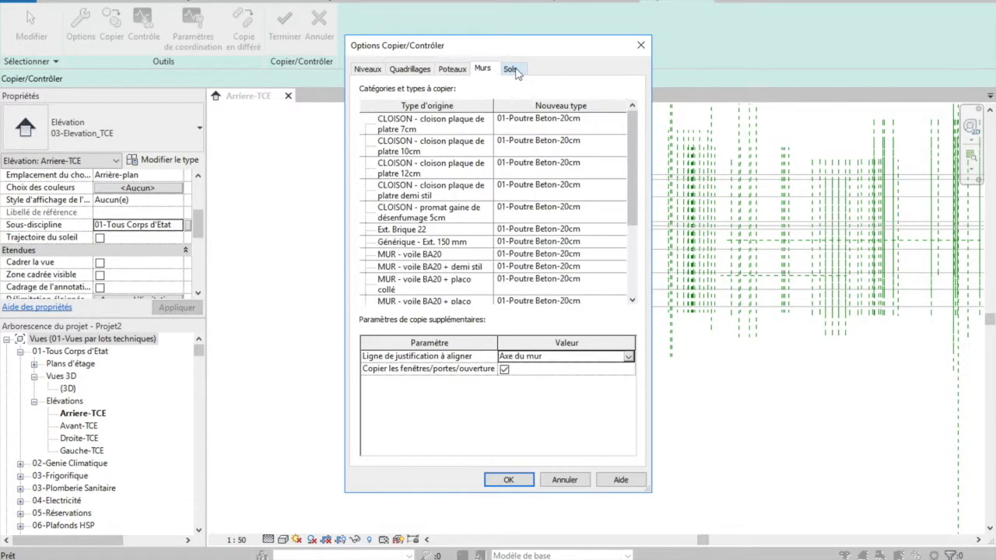
pyautogui.click(517, 70)
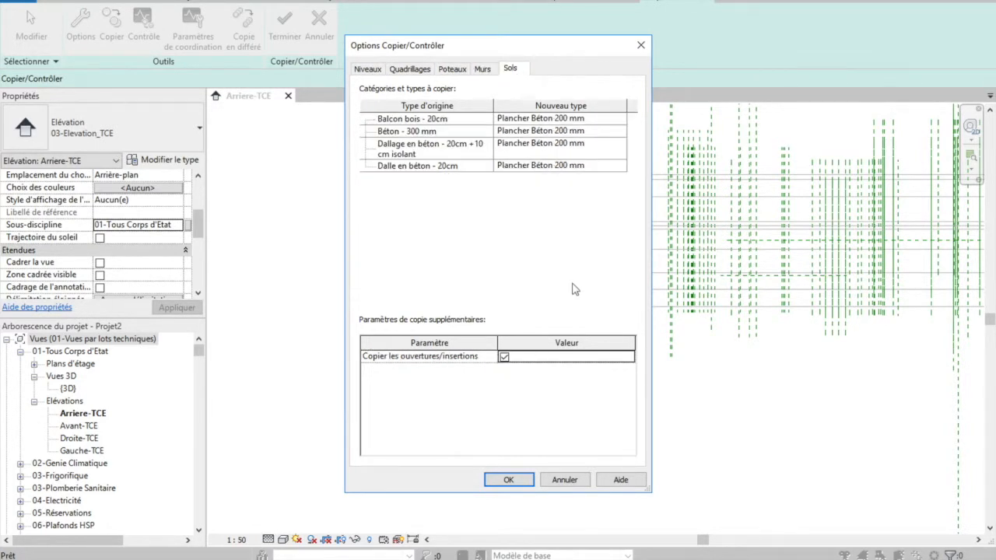
pyautogui.click(364, 72)
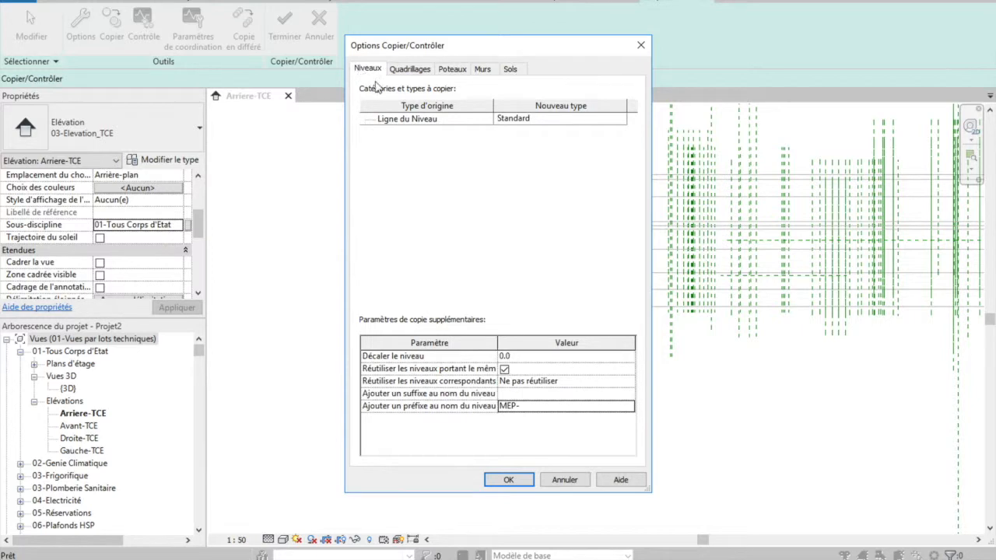
pyautogui.click(509, 480)
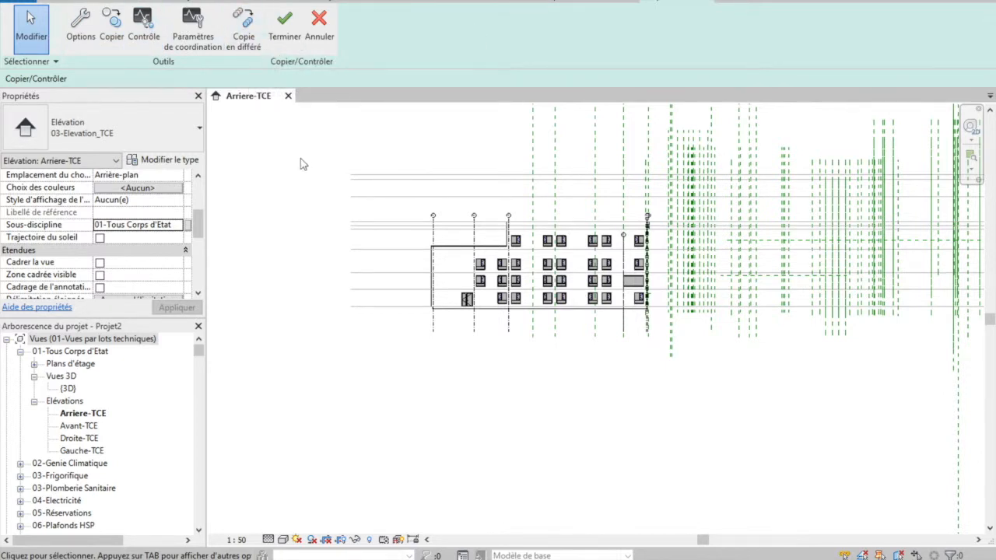
# Start a multiple copy and select the linked model's building levels together with the elements around the facade's end.
pyautogui.click(116, 25)
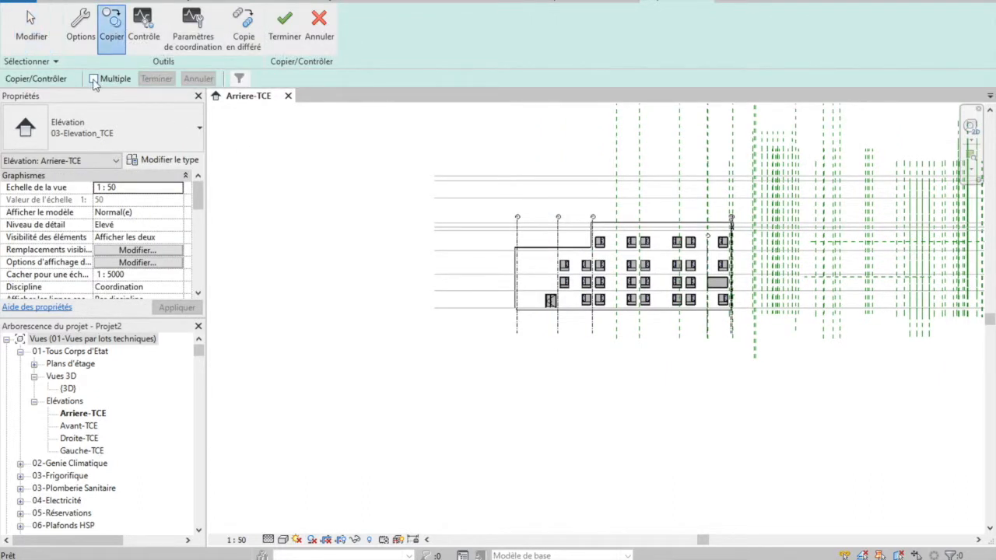
pyautogui.click(93, 79)
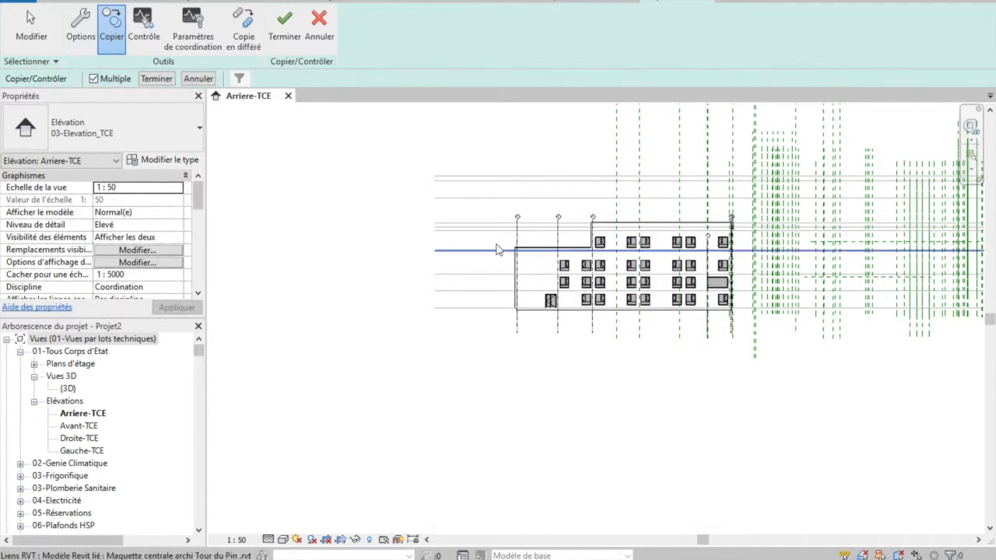
pyautogui.moveTo(498, 225); pyautogui.dragTo(484, 331)
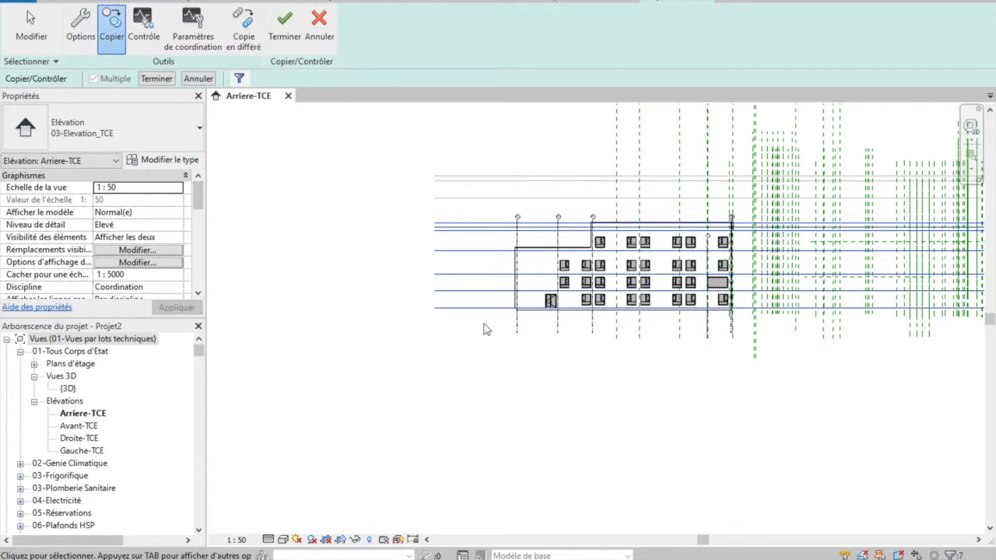
pyautogui.moveTo(565, 199); pyautogui.dragTo(489, 338)
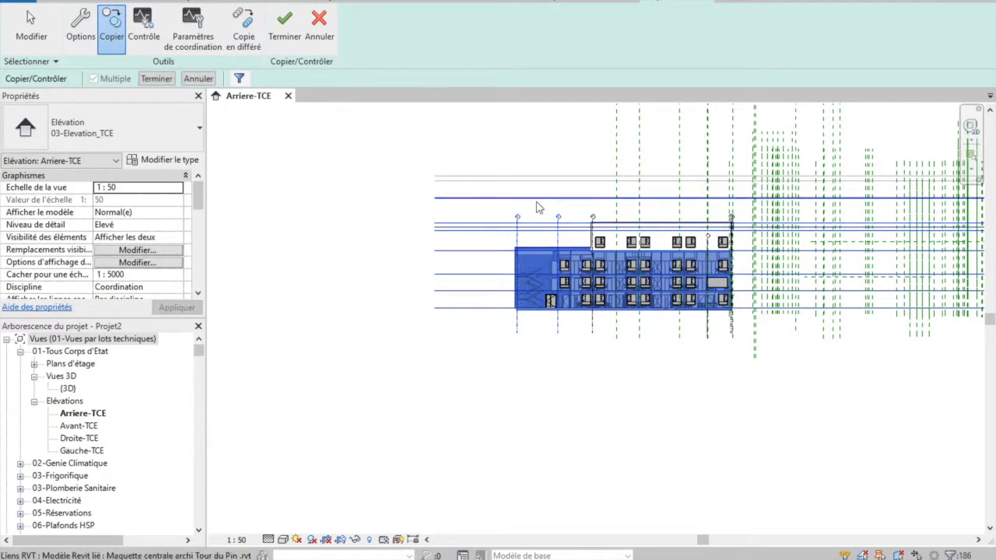
pyautogui.press('Return')
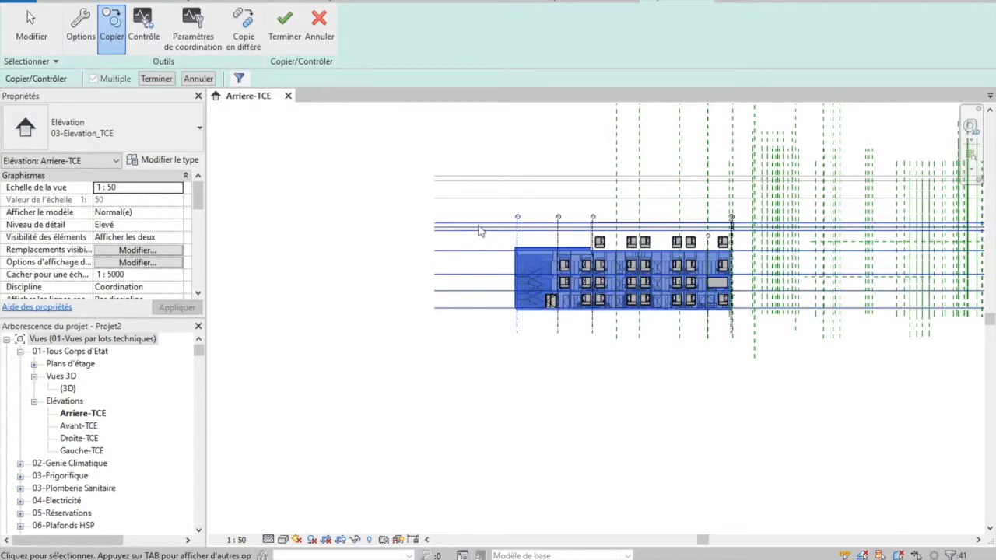
# Filter the selection to Niveaux only, excluding Appareils sanitaires, Murs, Quadrillages and Sols, and complete the multiple copy.
pyautogui.click(240, 80)
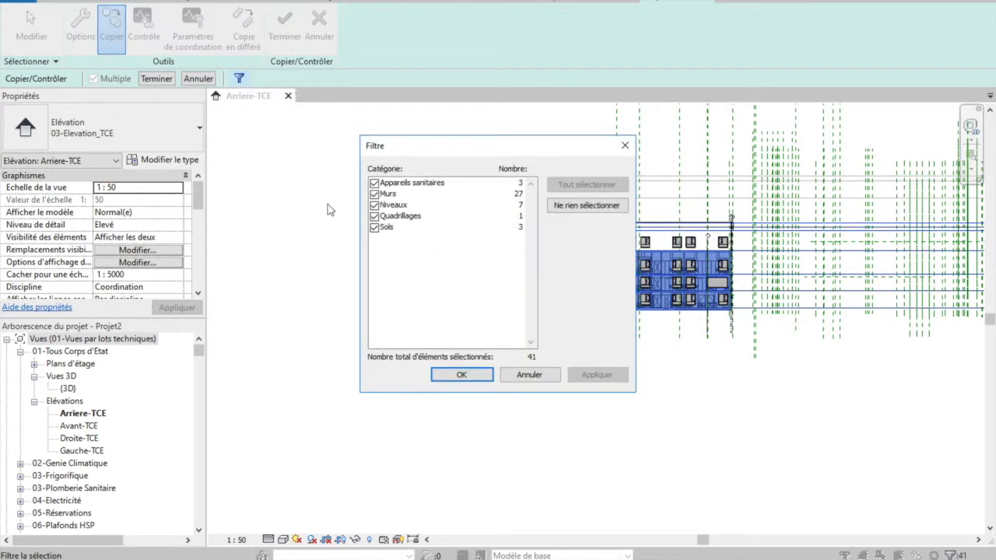
pyautogui.click(374, 194)
pyautogui.click(375, 183)
pyautogui.click(375, 216)
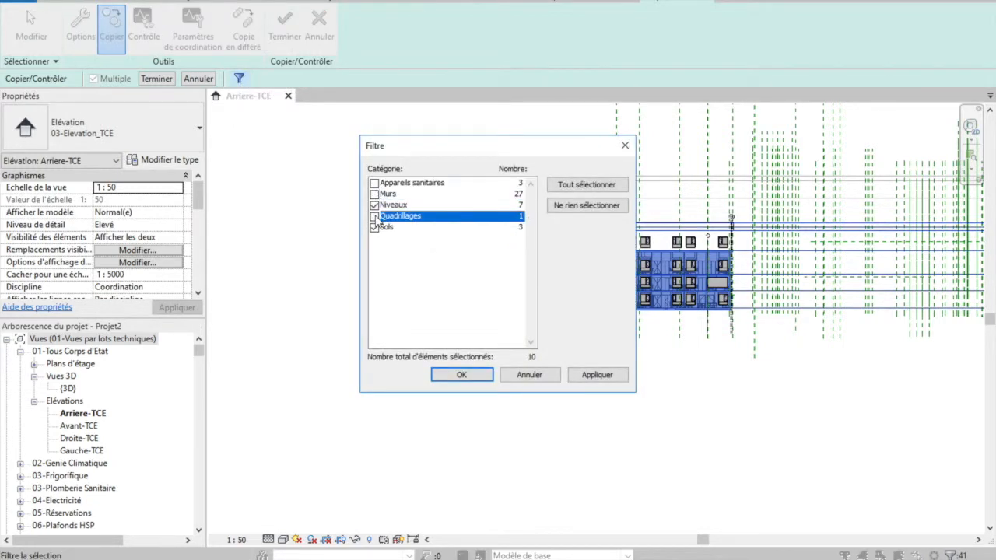
pyautogui.click(375, 228)
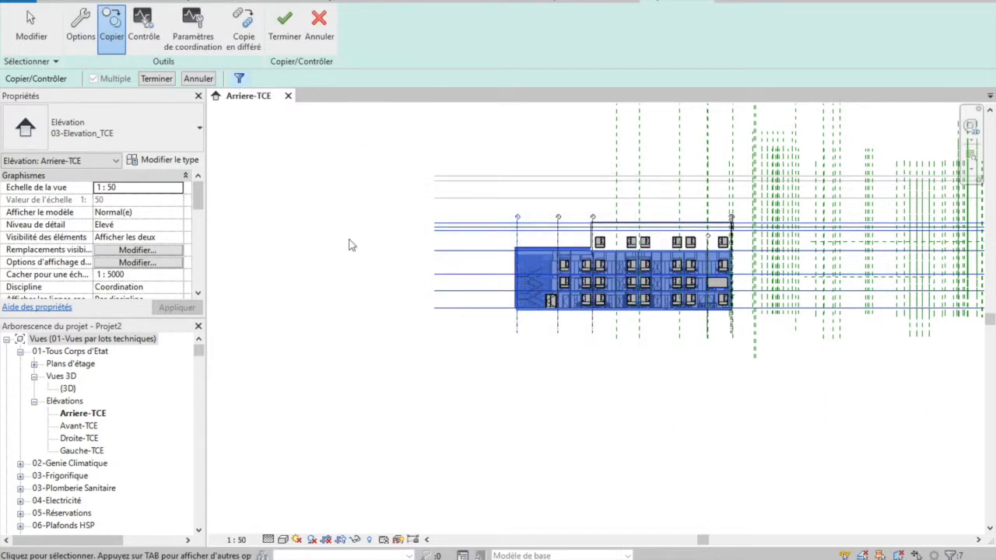
pyautogui.click(239, 79)
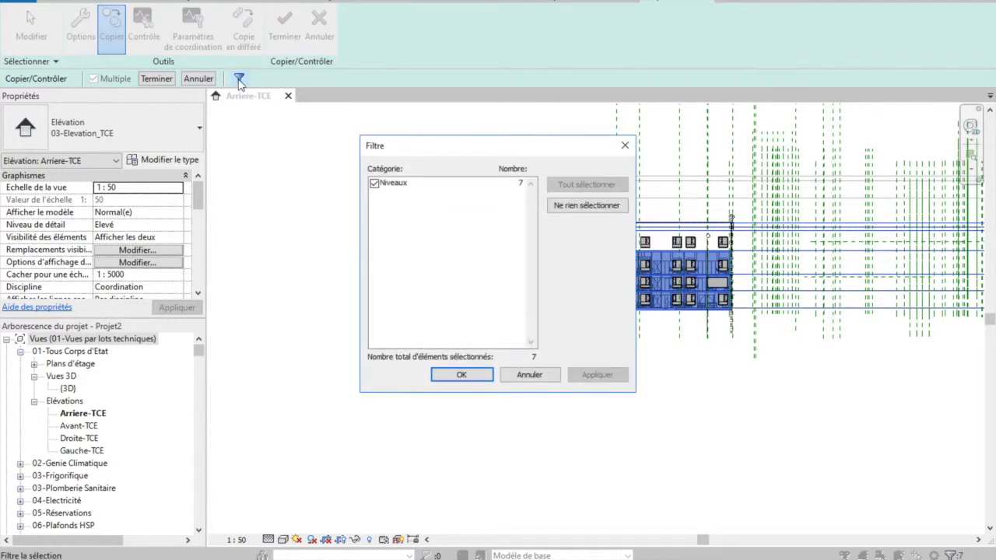
pyautogui.click(461, 375)
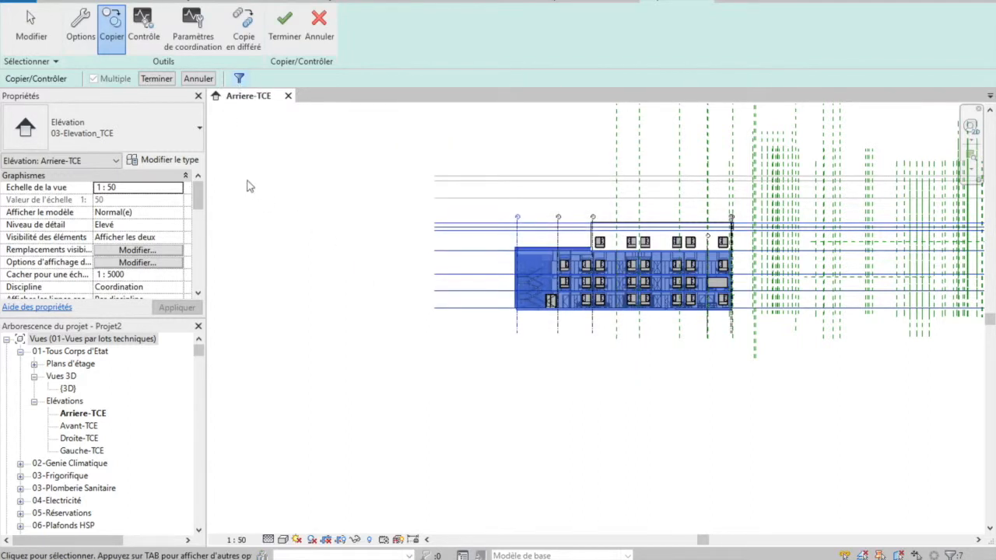
pyautogui.click(158, 78)
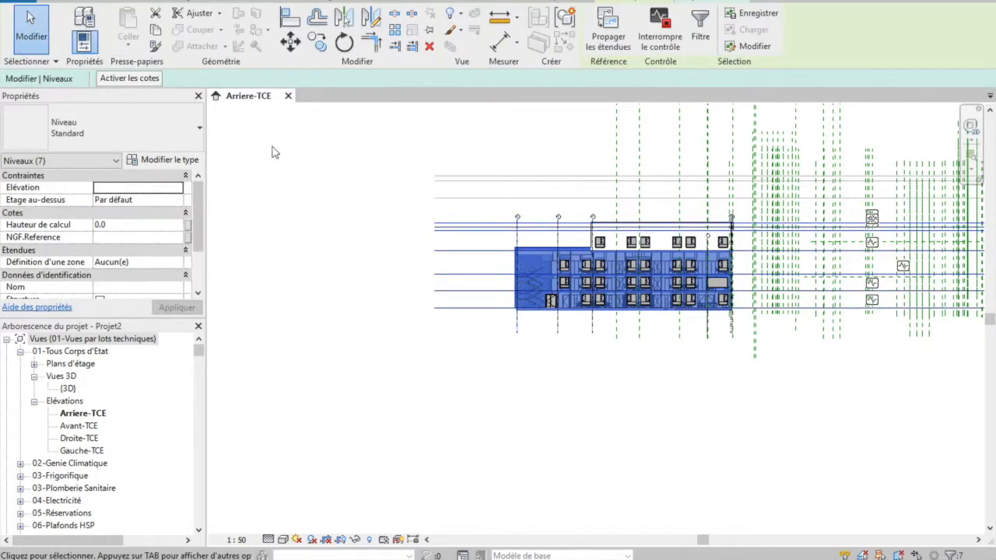
pyautogui.click(458, 367)
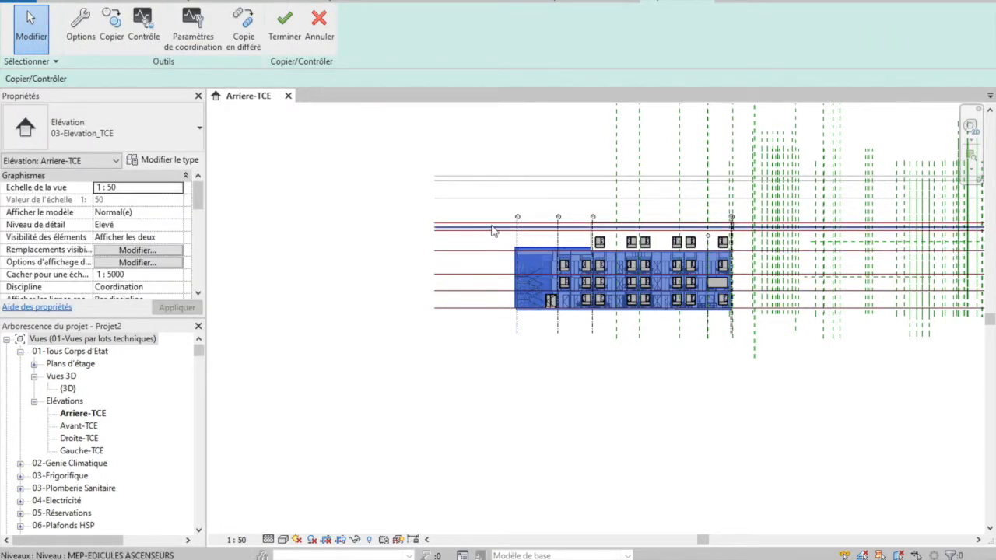
# Inspect the copied MEP- levels along the elevation and finish the Copy/Monitor session.
pyautogui.scroll(5, 488, 231)
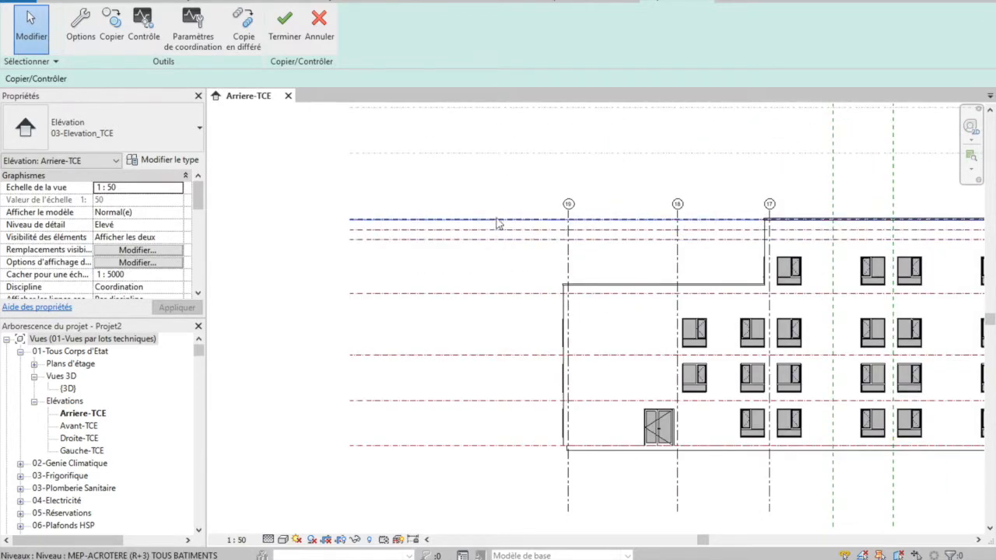
pyautogui.scroll(-8, 494, 306)
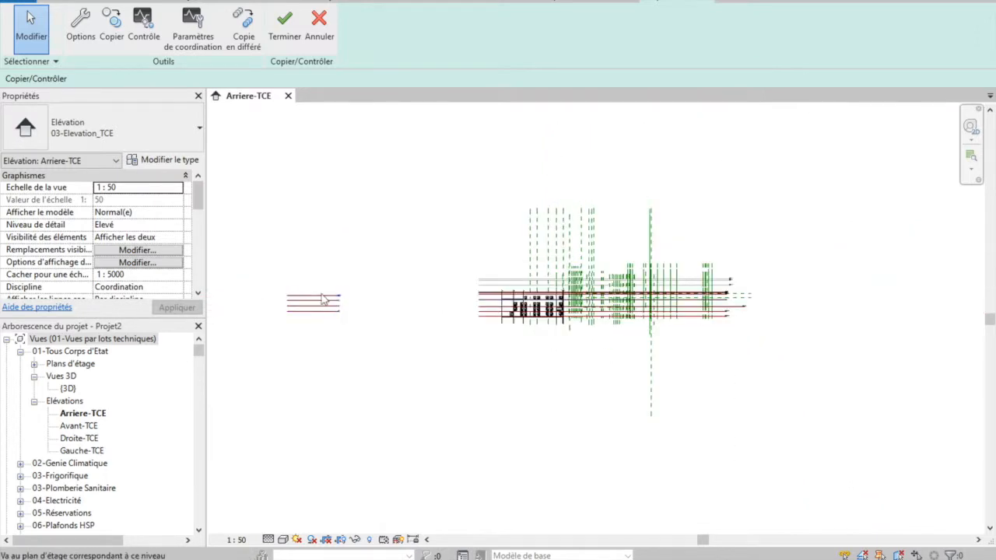
pyautogui.scroll(3, 315, 301)
pyautogui.scroll(2, 315, 301)
pyautogui.scroll(-4, 317, 303)
pyautogui.moveTo(594, 327); pyautogui.dragTo(515, 343, button='middle')
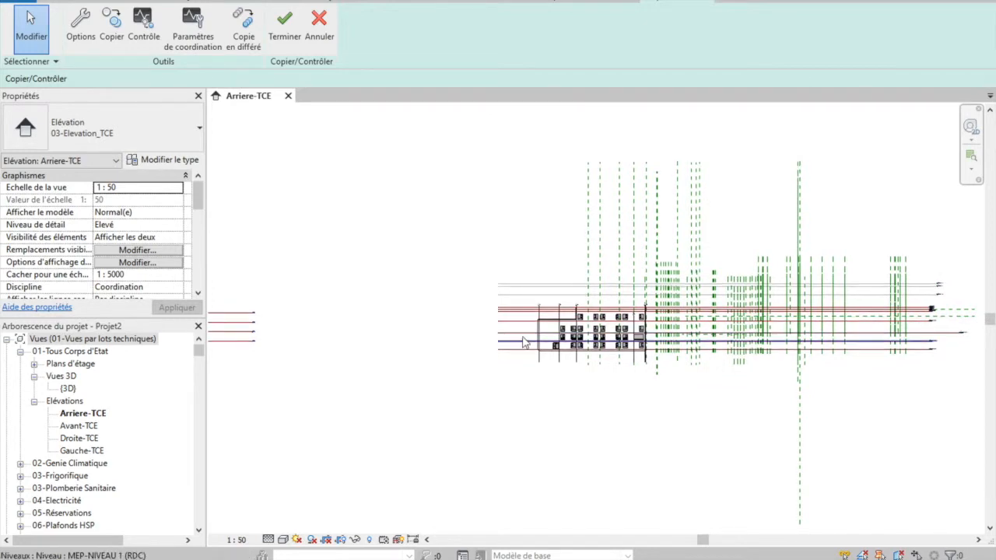
pyautogui.scroll(2, 524, 344)
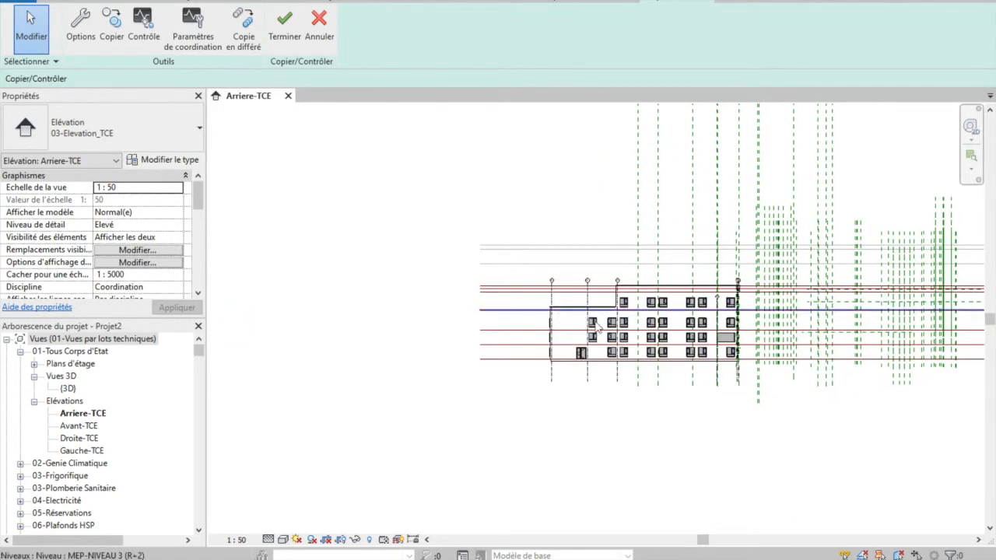
pyautogui.scroll(1, 585, 316)
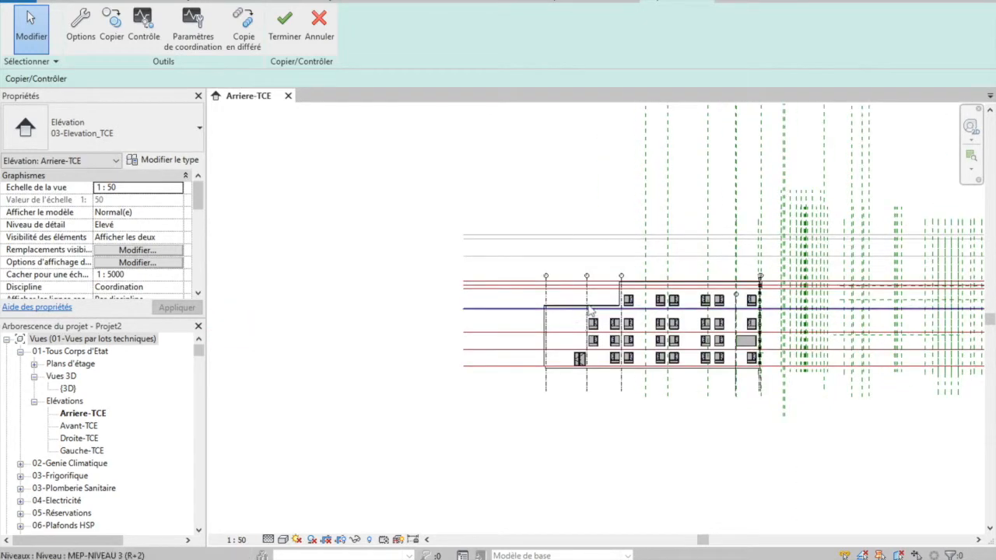
pyautogui.click(284, 23)
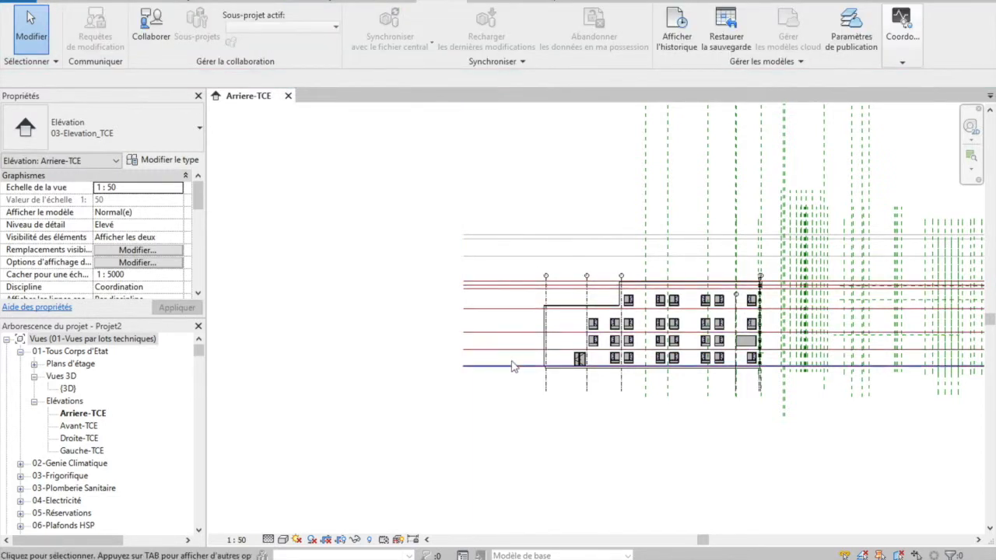
# Examine the existing floor plan views under 01-Tous Corps d'Etat and 02-Genie Climatique in the project tree.
pyautogui.click(34, 364)
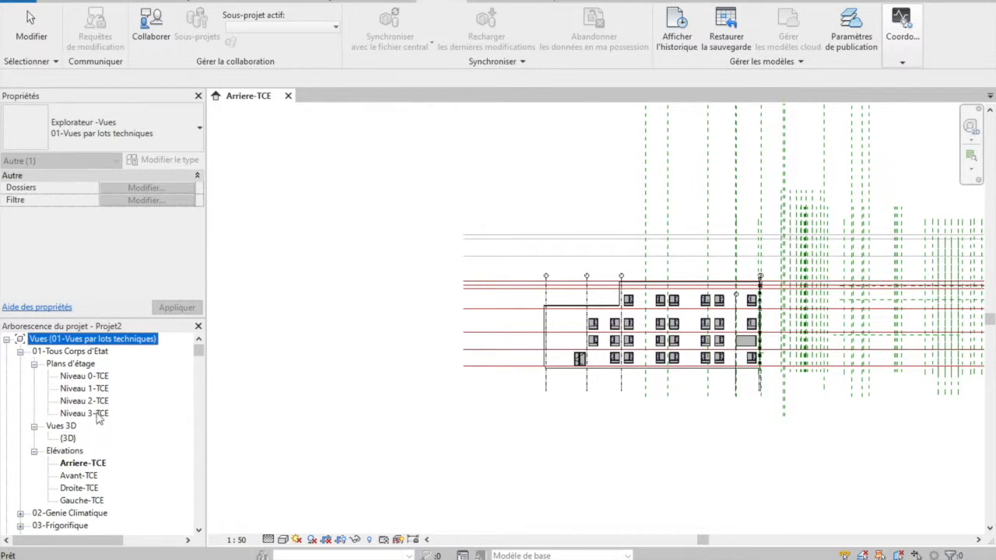
pyautogui.scroll(-5, 97, 418)
pyautogui.scroll(-2, 98, 418)
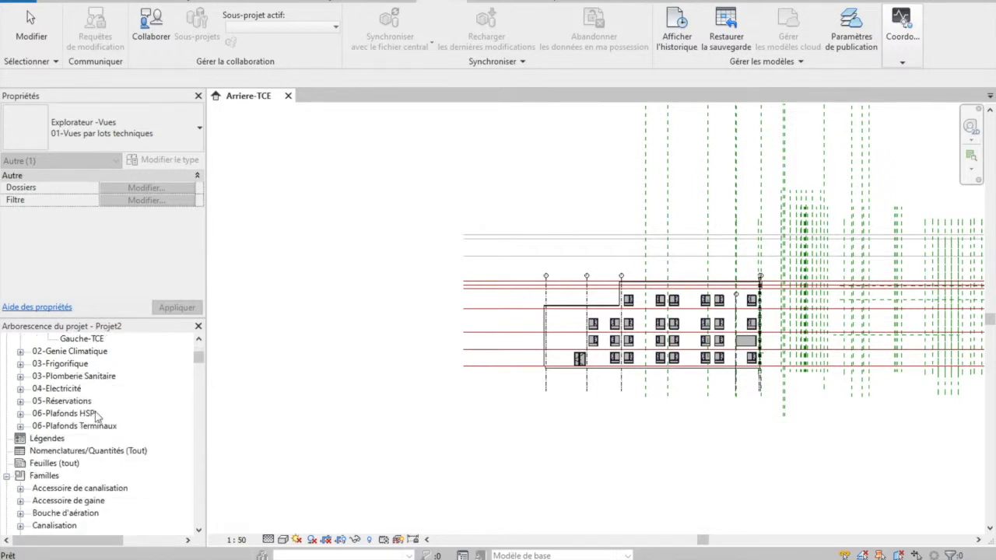
pyautogui.click(20, 351)
pyautogui.click(34, 364)
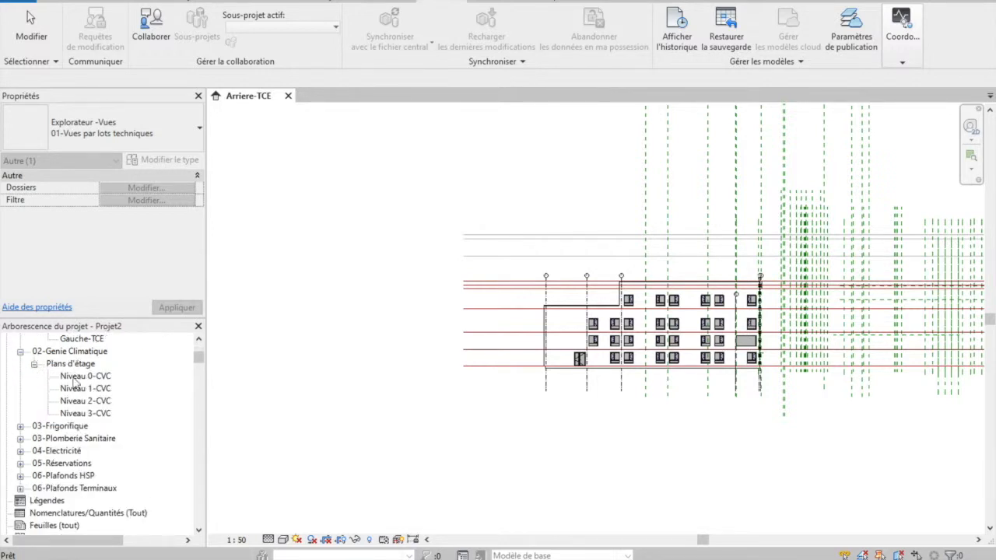
# Create a floor plan view of type 01-Plan_TCE for the level MEP-NIVEAU 0 (RDJ).
pyautogui.scroll(-3, 39, 436)
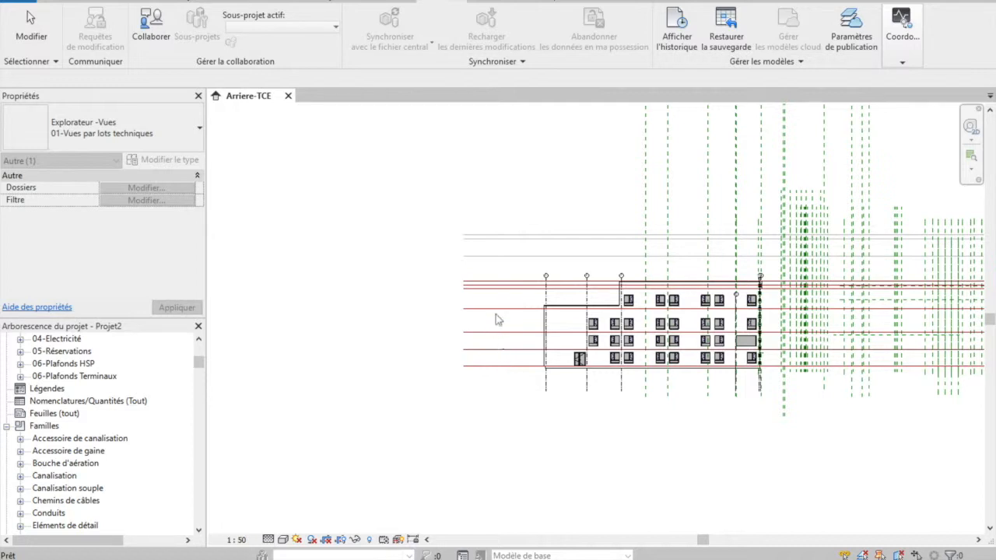
pyautogui.click(484, 2)
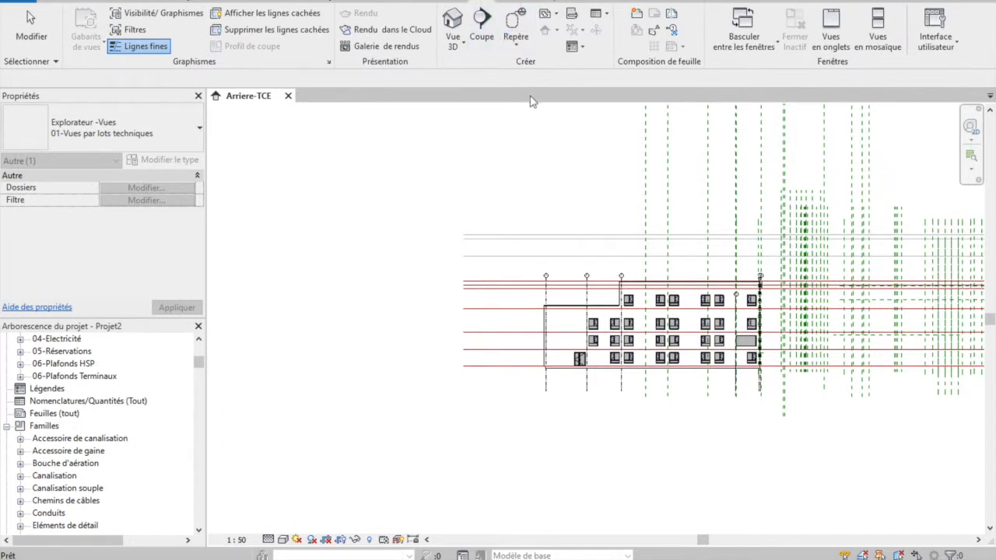
pyautogui.click(557, 14)
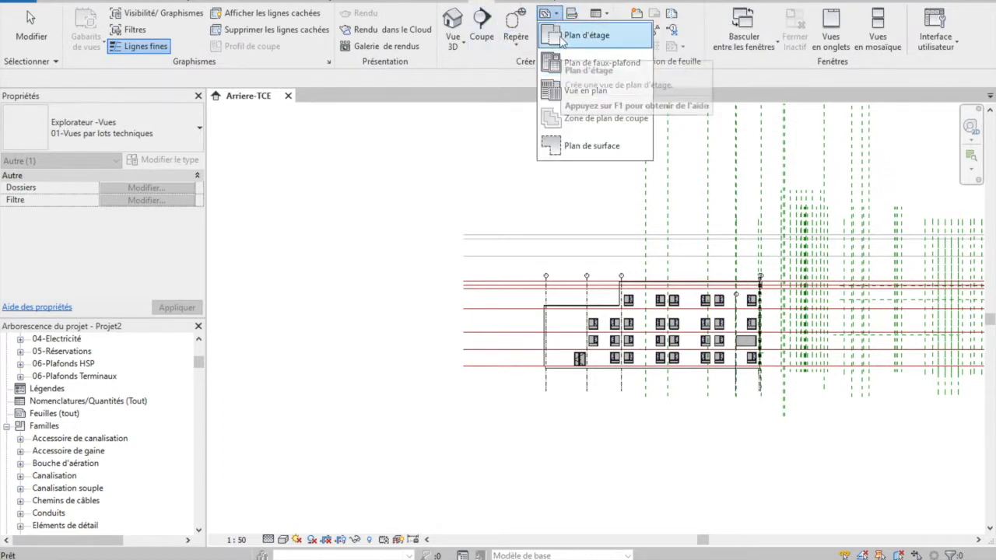
pyautogui.click(561, 38)
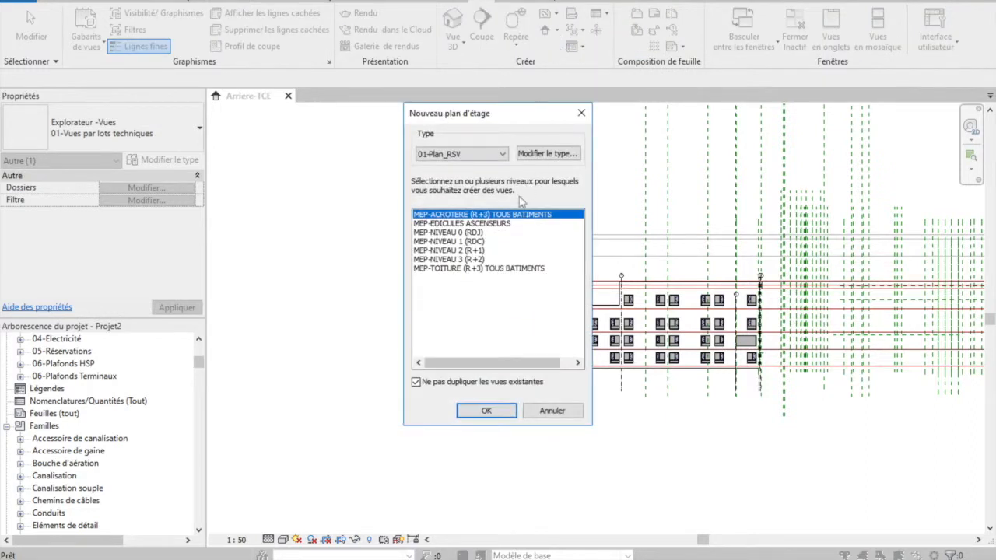
pyautogui.click(447, 231)
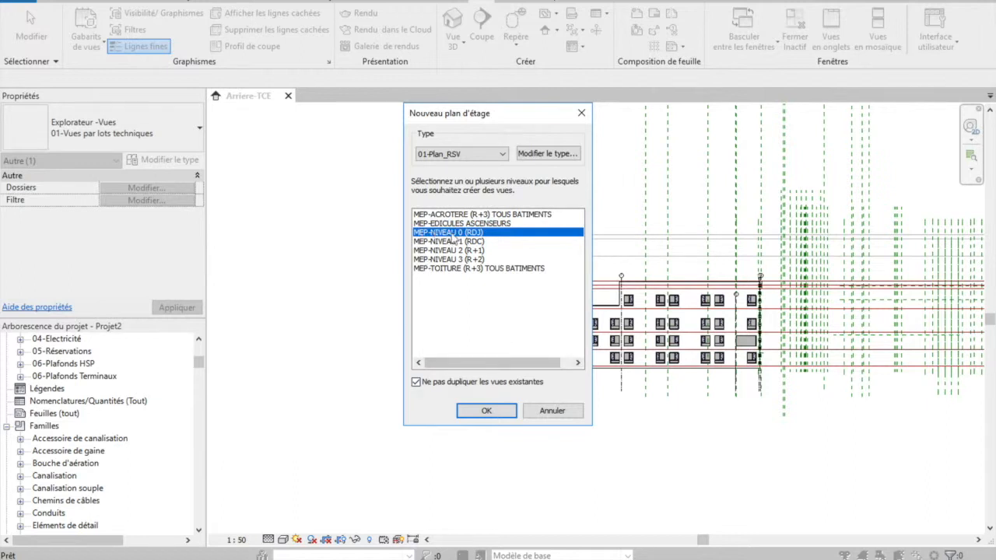
pyautogui.click(467, 153)
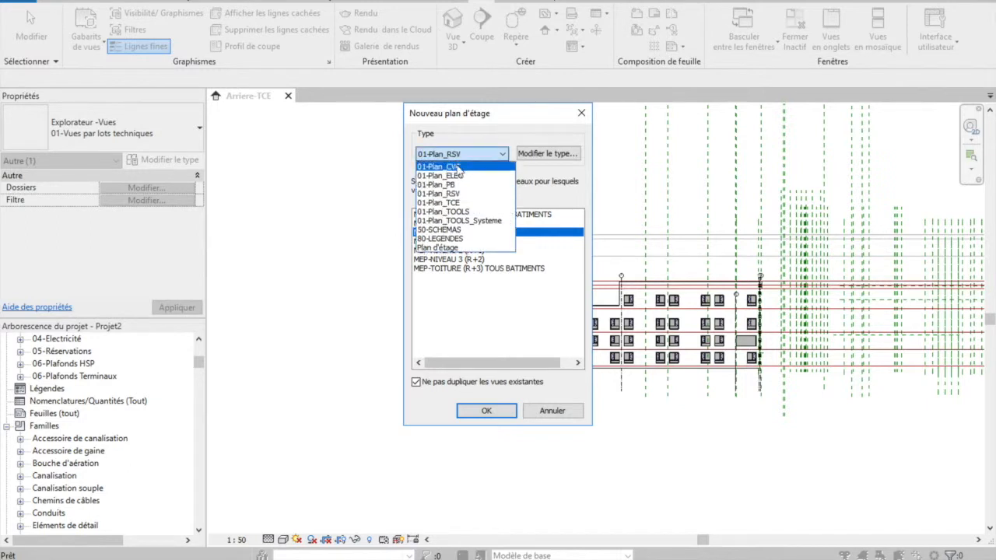
pyautogui.click(437, 203)
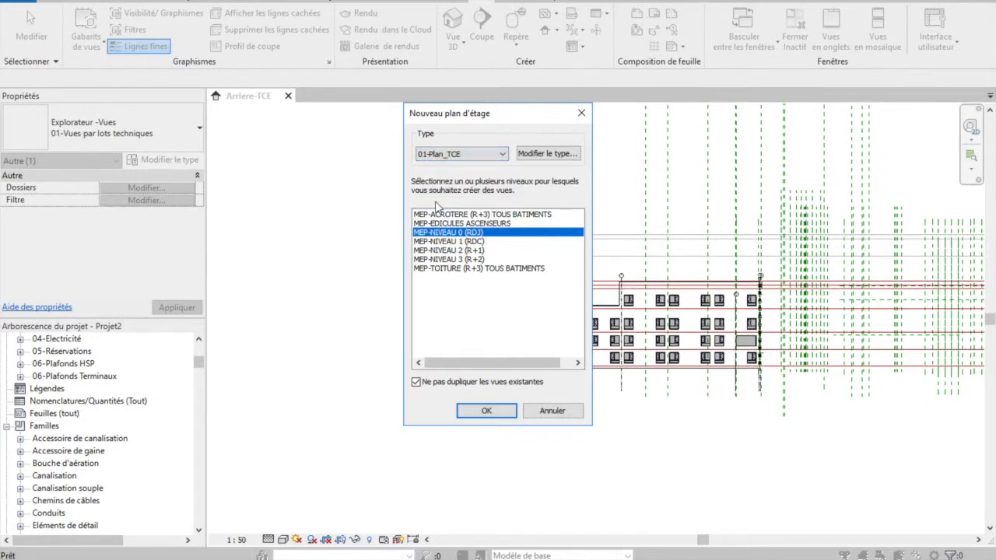
pyautogui.click(486, 410)
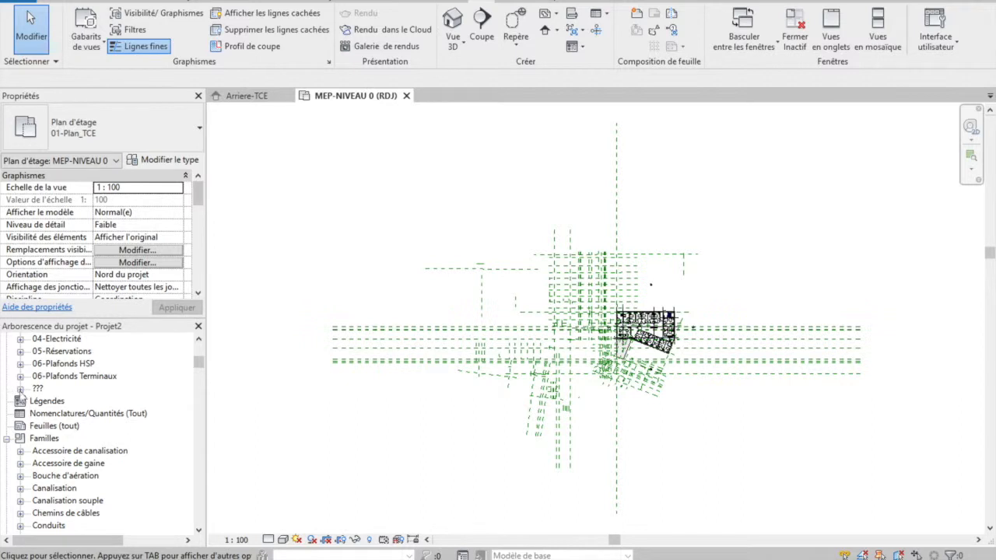
# Expand the floor plans of the ??? group in the project tree and select MEP-NIVEAU 0 (RDJ).
pyautogui.click(20, 388)
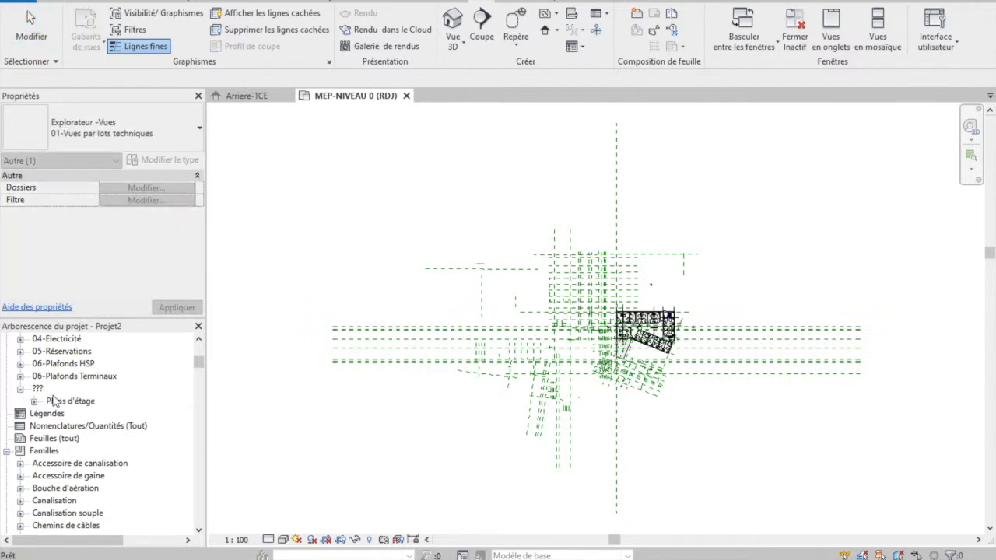
pyautogui.click(34, 401)
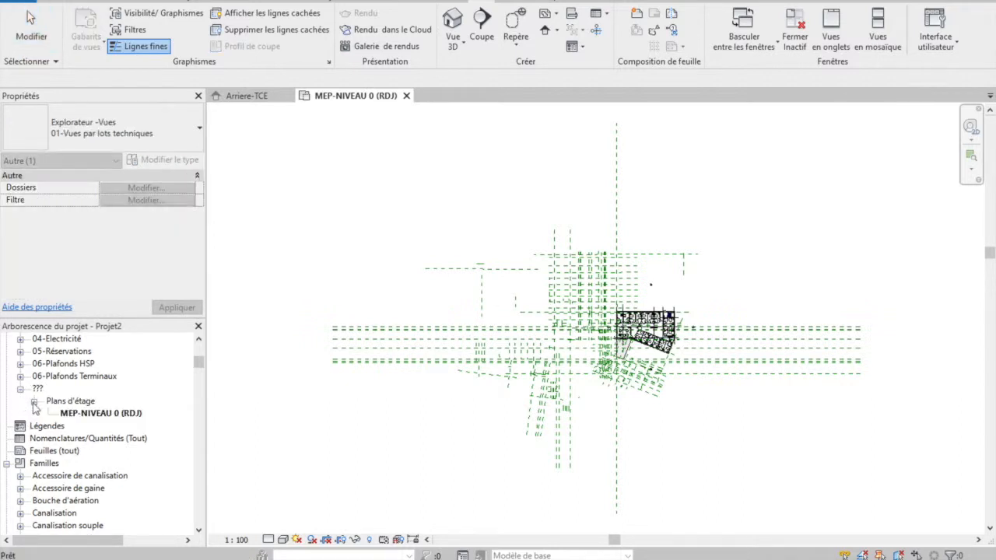
pyautogui.click(108, 413)
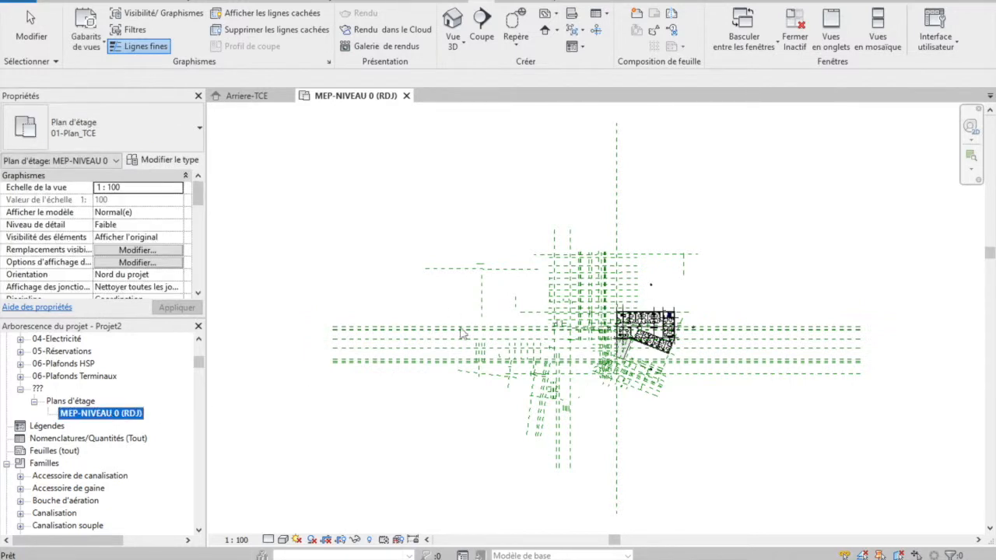
# Open the Niveau 0-TCE floor plan under 01-Tous Corps d'Etat and inspect its extents.
pyautogui.moveTo(200, 363); pyautogui.dragTo(200, 346)
pyautogui.doubleClick(71, 378)
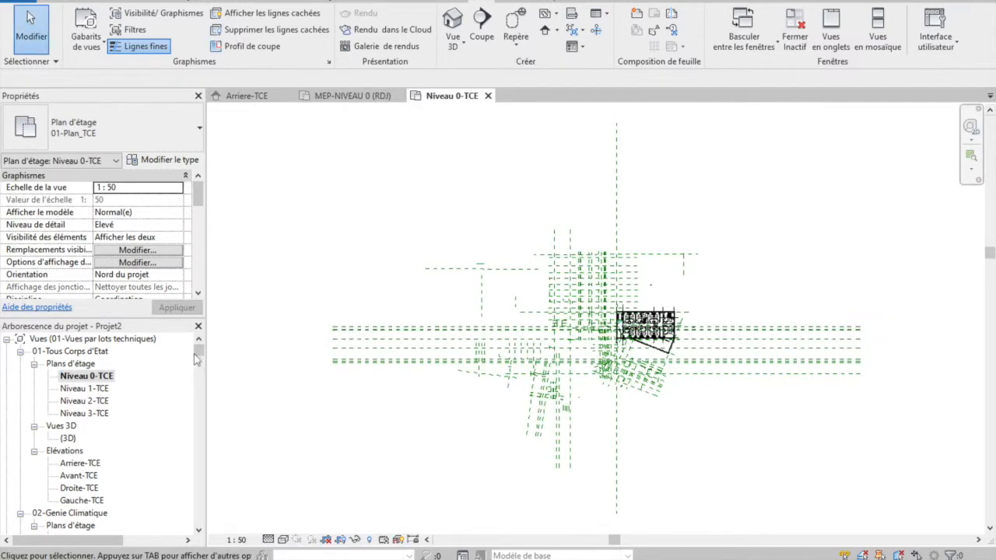
pyautogui.scroll(-4, 294, 375)
pyautogui.scroll(2, 294, 375)
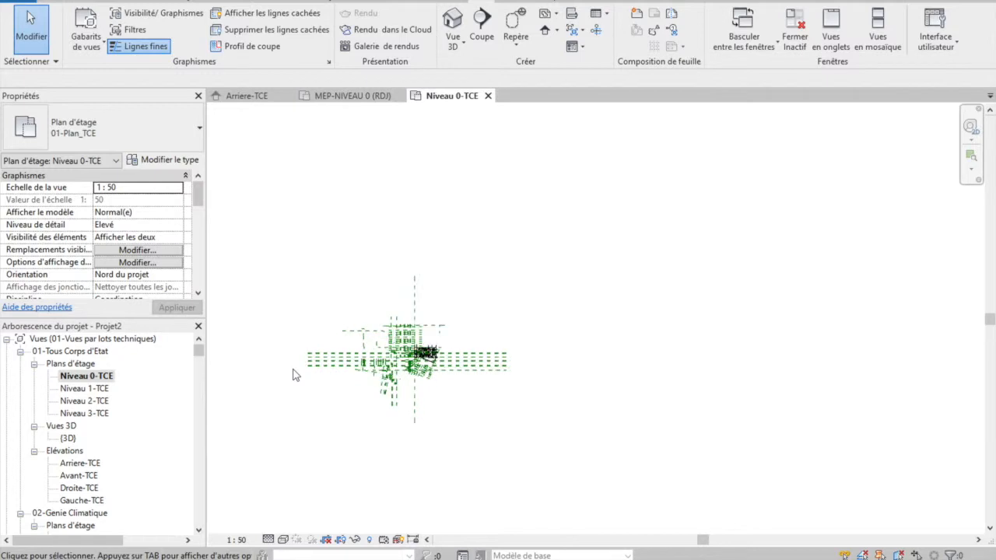
pyautogui.scroll(1, 294, 373)
pyautogui.moveTo(293, 373); pyautogui.dragTo(364, 380, button='middle')
pyautogui.scroll(1, 376, 358)
pyautogui.scroll(1, 495, 367)
# Reopen the MEP-NIVEAU 0 (RDJ) plan and set its Sous-discipline to 01-Tous Corps d'Etat, then locate it in that group.
pyautogui.moveTo(199, 350)
pyautogui.mouseDown()
pyautogui.moveTo(199, 369)
pyautogui.moveTo(198, 358)
pyautogui.mouseUp()
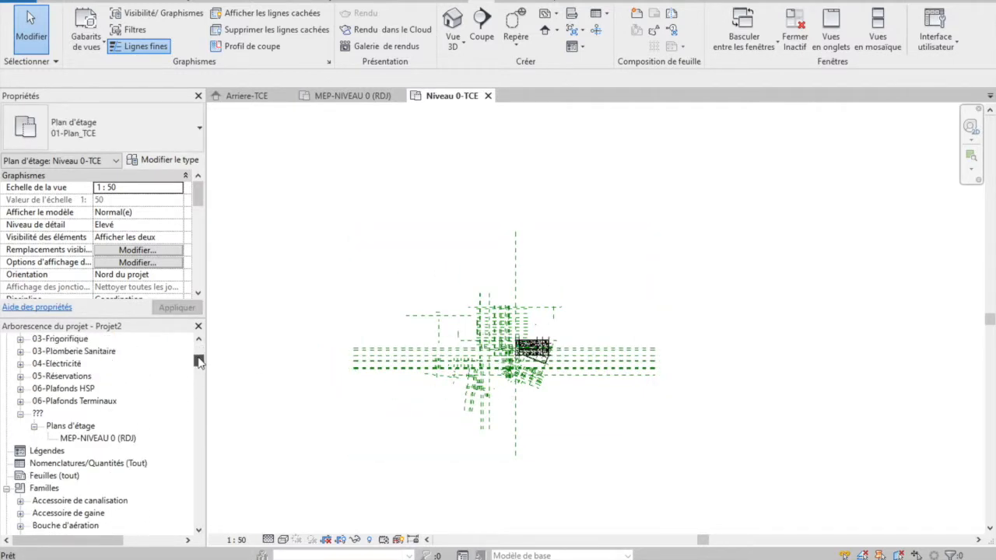
pyautogui.click(77, 440)
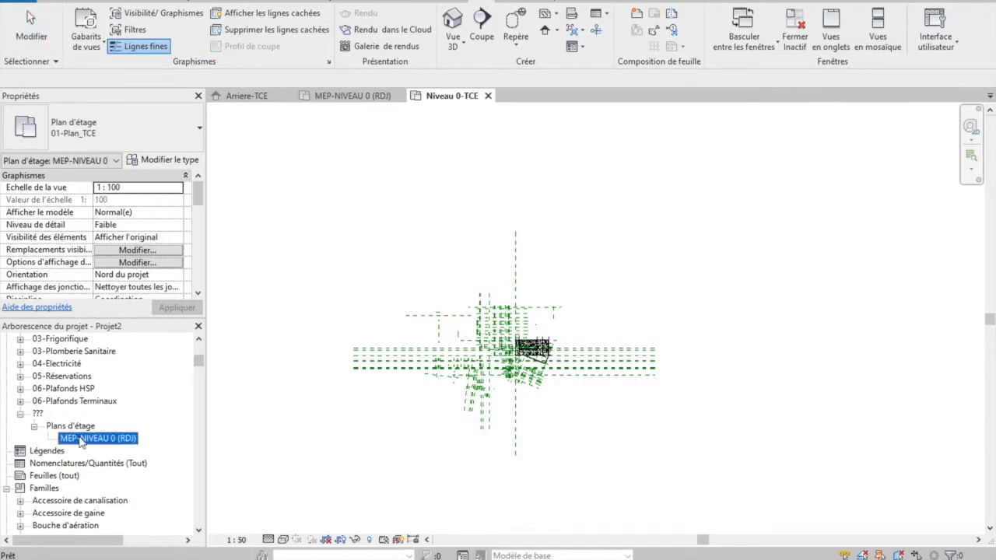
pyautogui.doubleClick(81, 440)
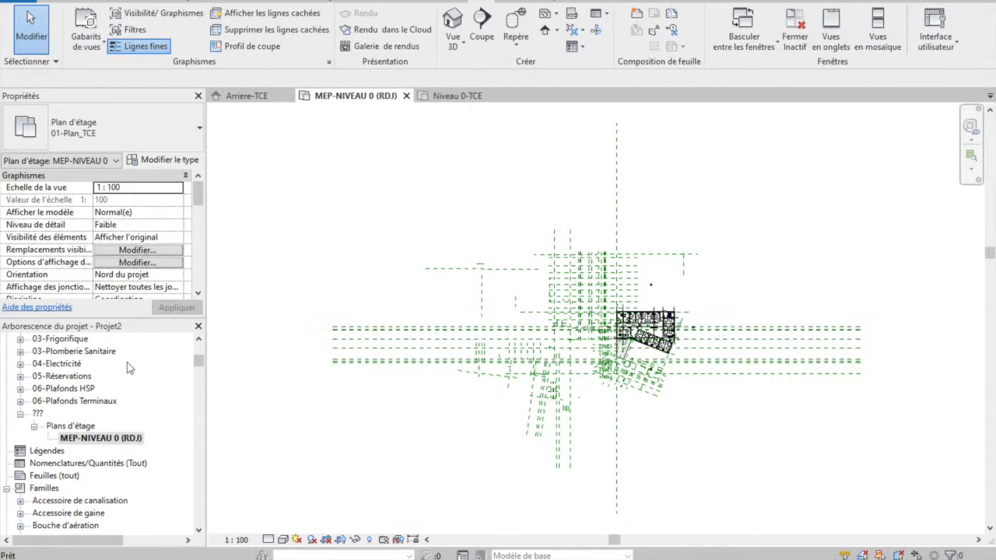
pyautogui.click(198, 294)
pyautogui.click(199, 294)
pyautogui.click(198, 294)
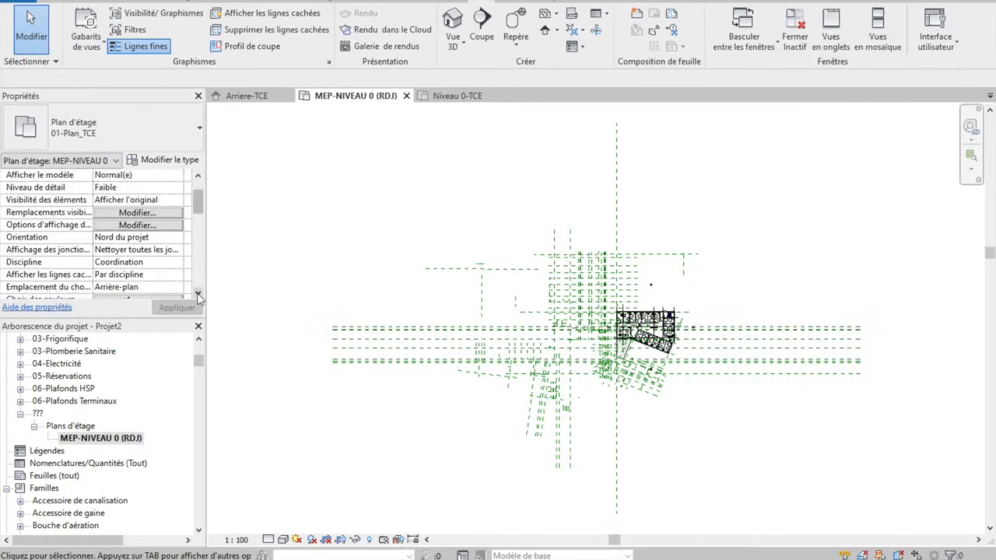
pyautogui.click(198, 294)
pyautogui.click(199, 294)
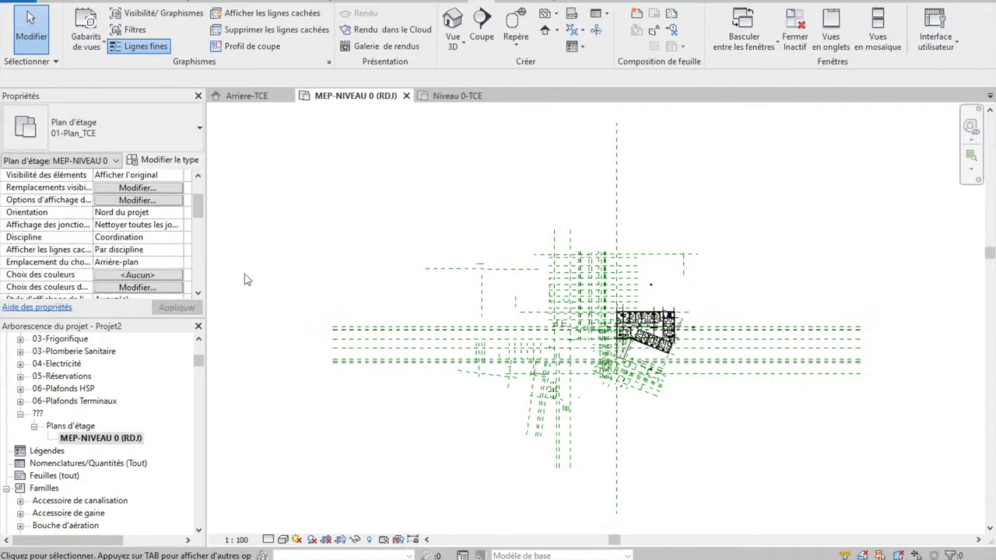
pyautogui.click(198, 294)
pyautogui.click(198, 294)
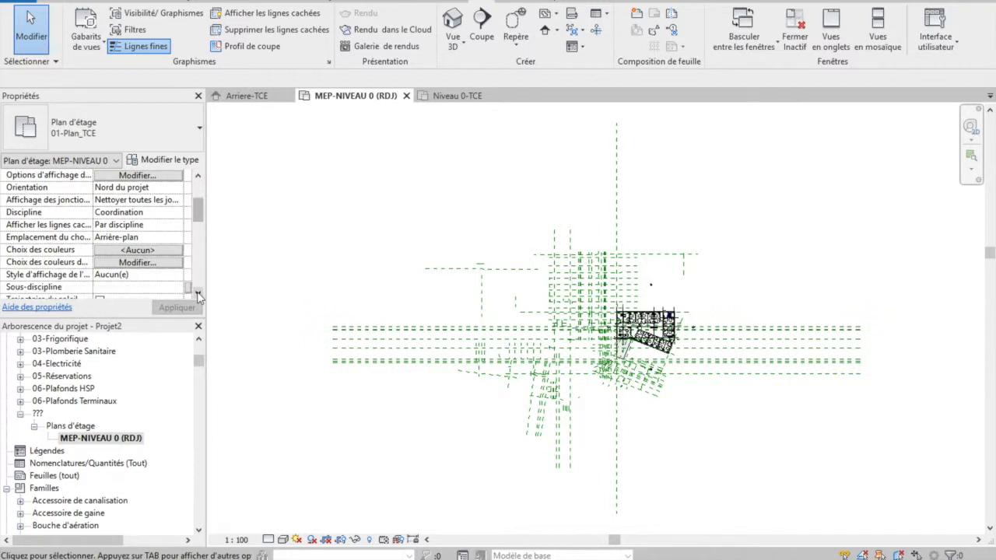
pyautogui.click(199, 294)
pyautogui.click(198, 294)
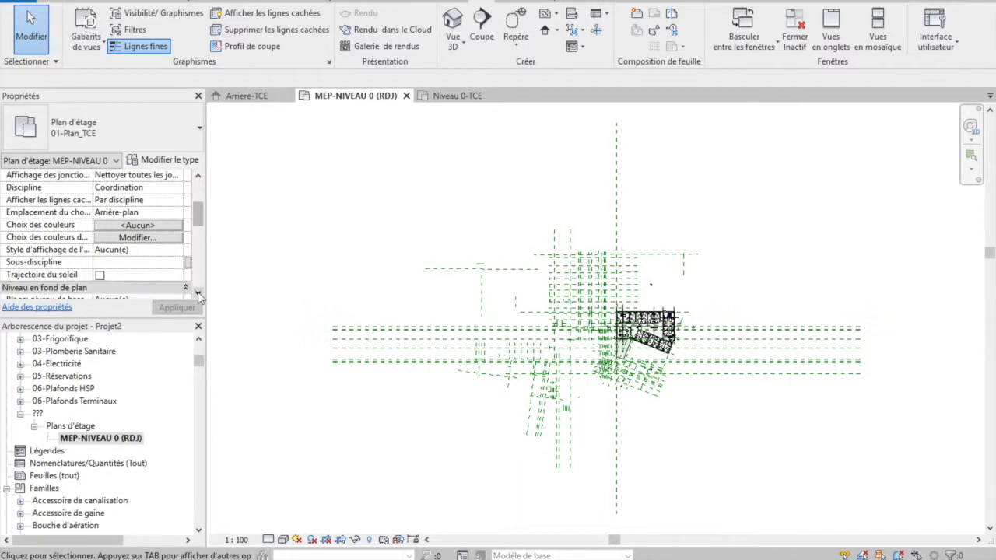
pyautogui.click(157, 262)
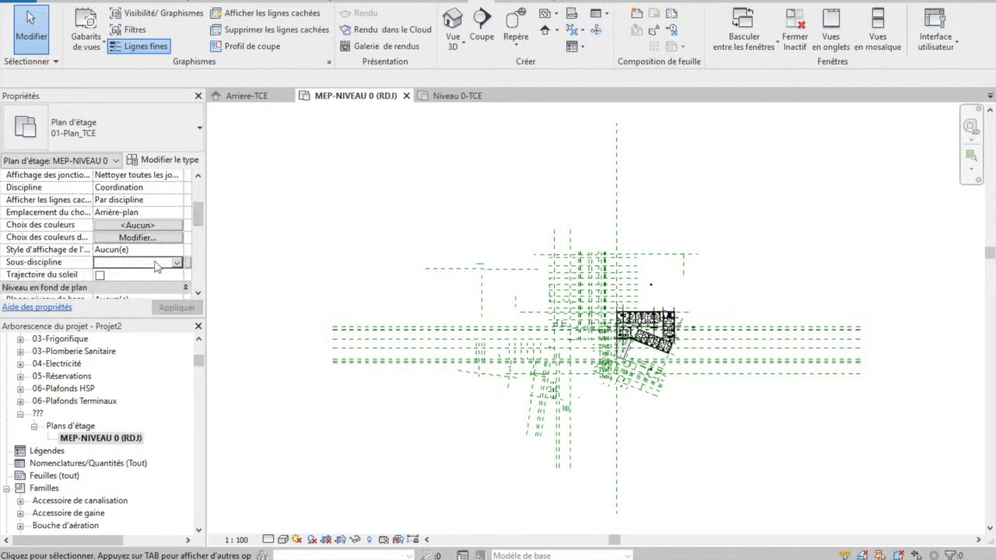
pyautogui.click(179, 263)
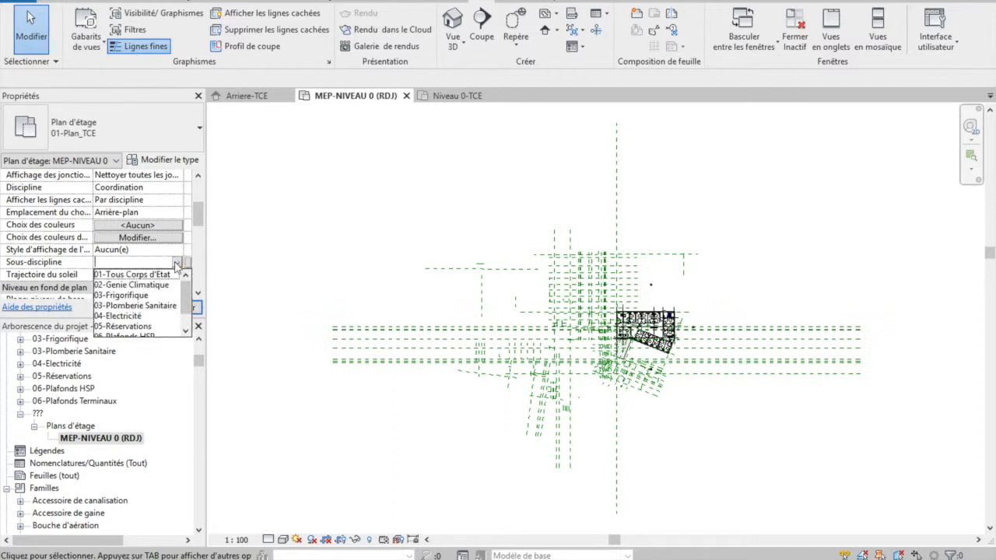
pyautogui.click(120, 278)
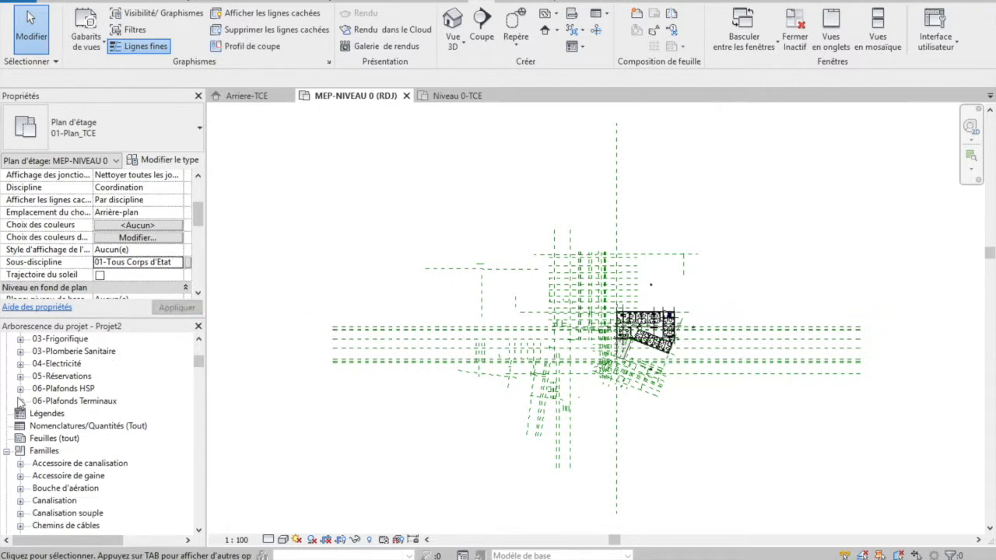
pyautogui.moveTo(200, 368); pyautogui.dragTo(201, 347)
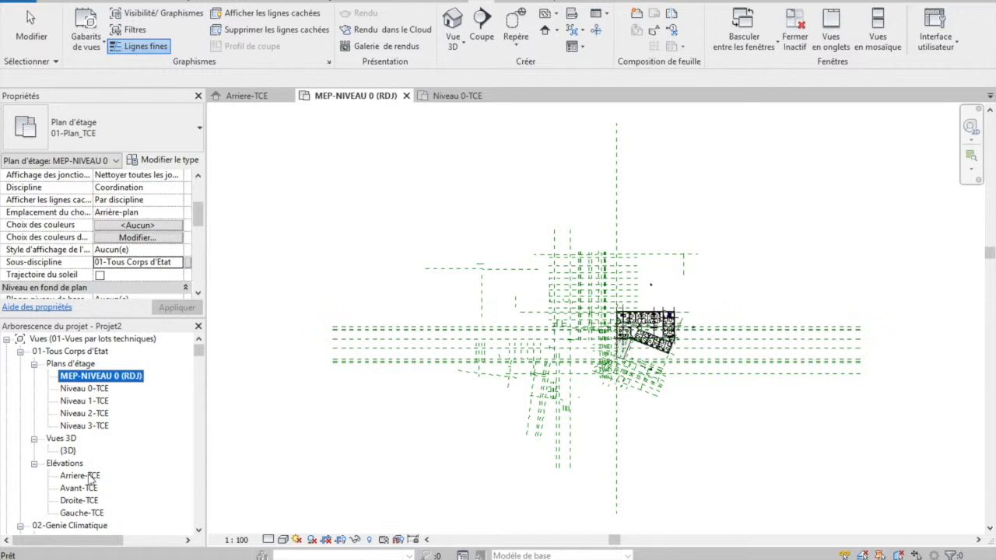
# Create a second floor plan view for MEP-NIVEAU 0 (RDJ), using the type 01-Plan_CVC.
pyautogui.scroll(-3, 71, 467)
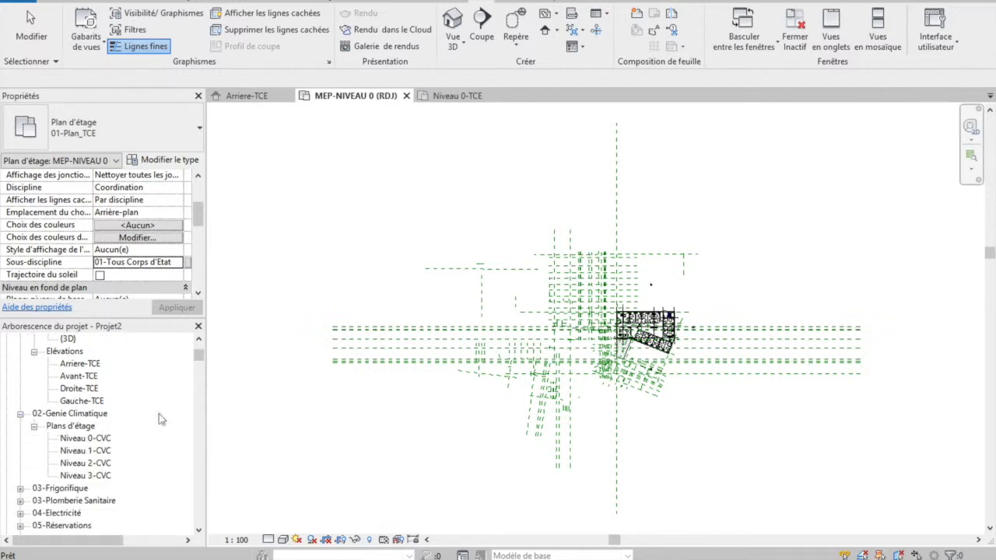
pyautogui.click(556, 15)
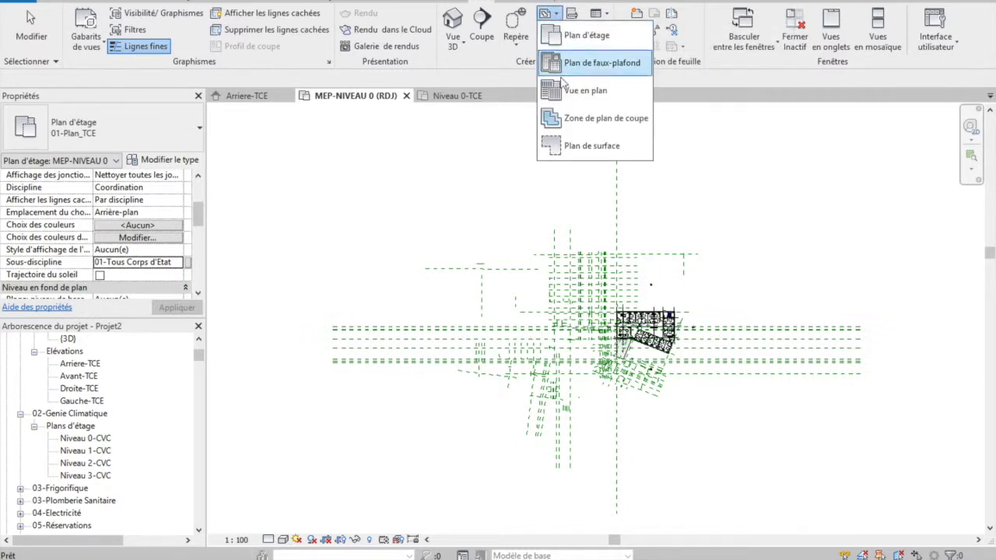
pyautogui.click(576, 35)
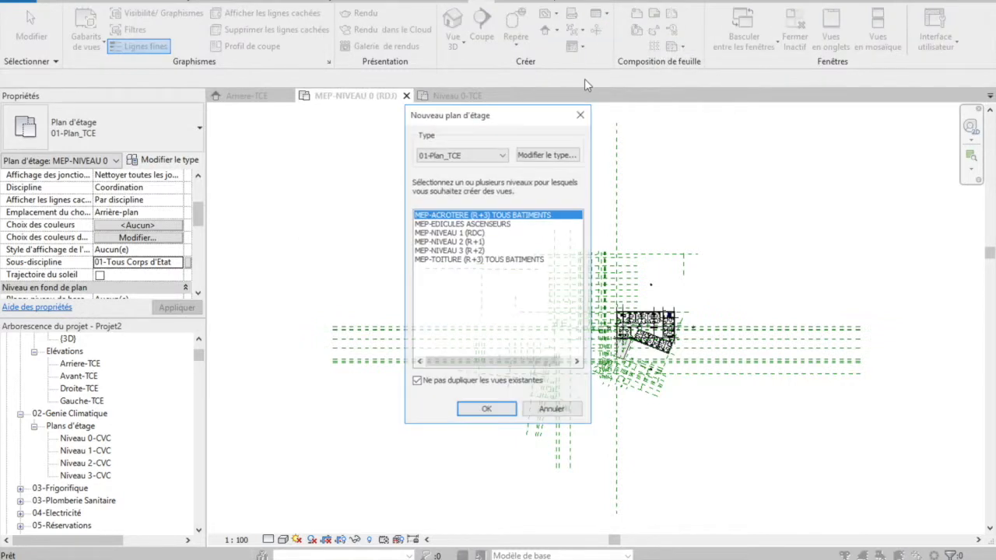
pyautogui.click(504, 154)
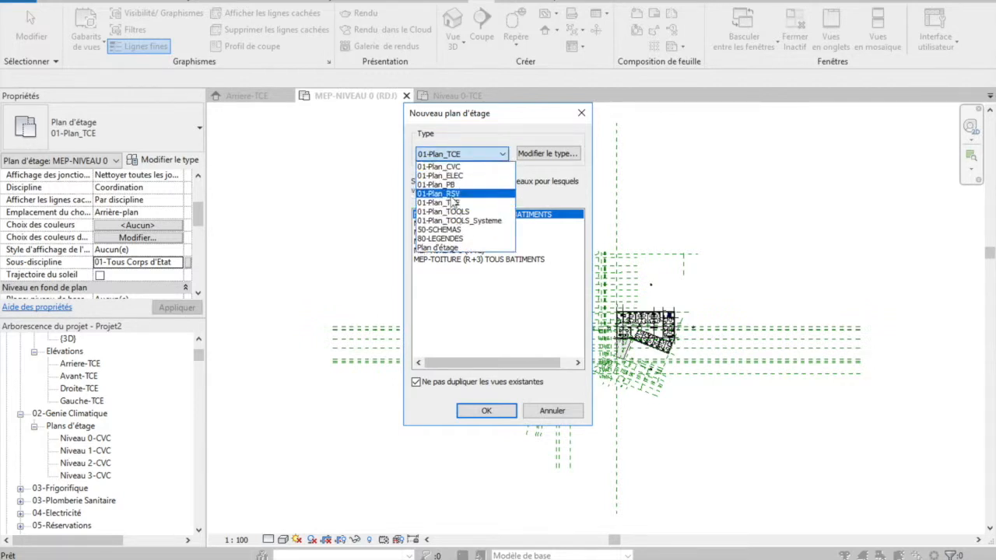
pyautogui.click(450, 167)
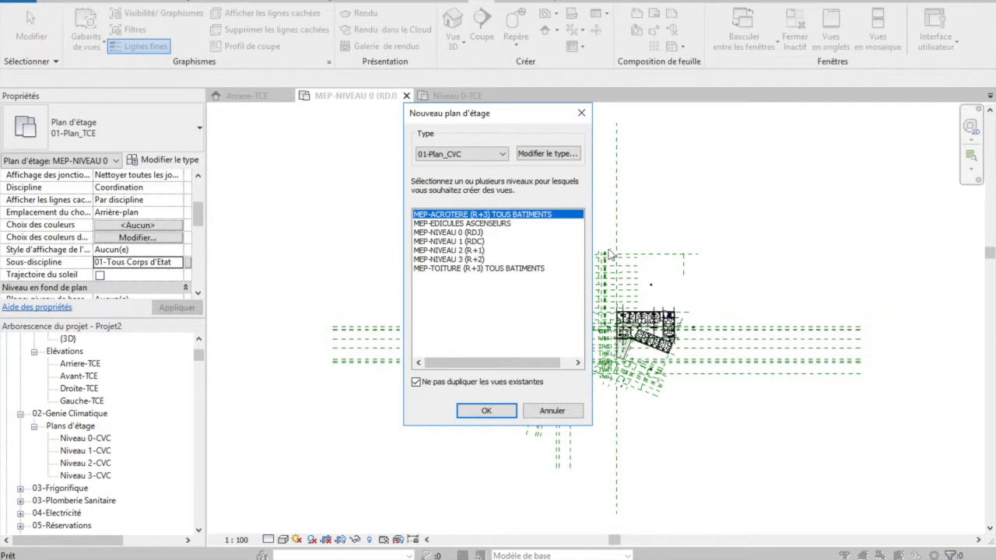
pyautogui.click(458, 233)
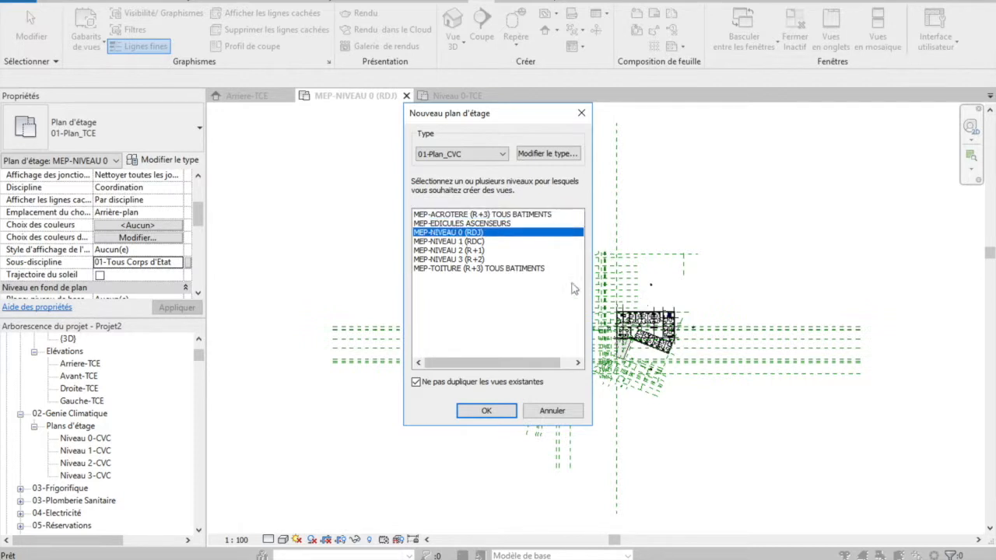
pyautogui.click(487, 411)
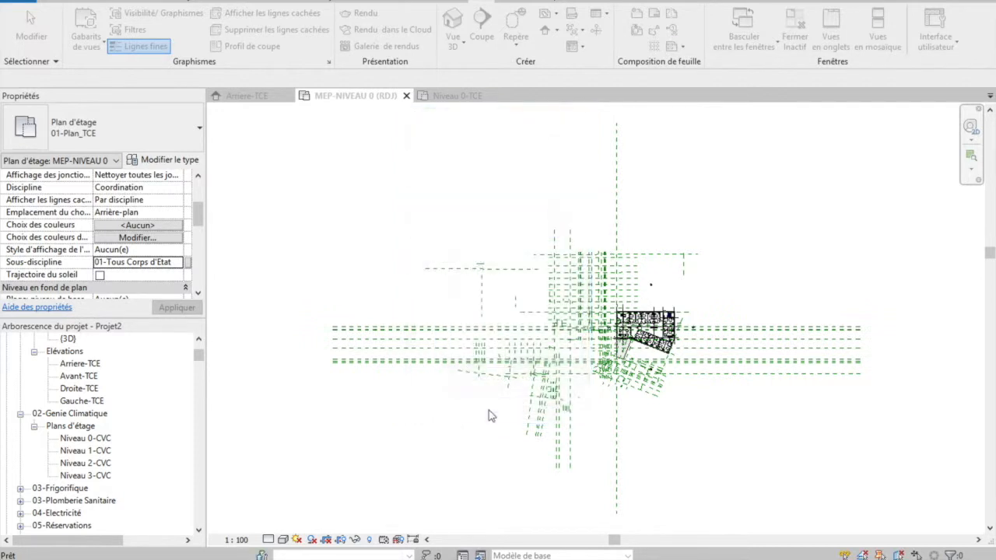
pyautogui.click(336, 364)
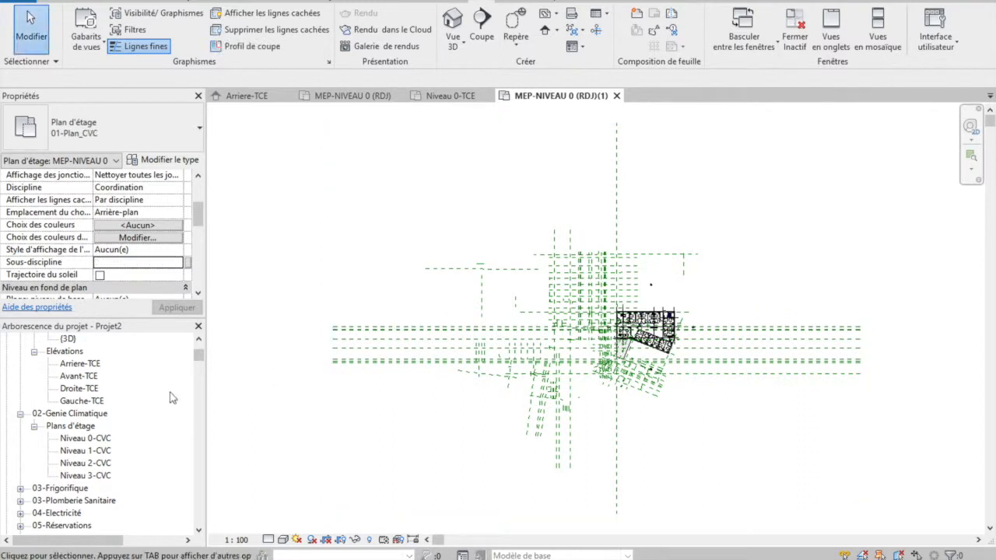
# Find the new CVC floor plan in the project tree's ??? group and select it.
pyautogui.scroll(-3, 170, 461)
pyautogui.scroll(-3, 169, 461)
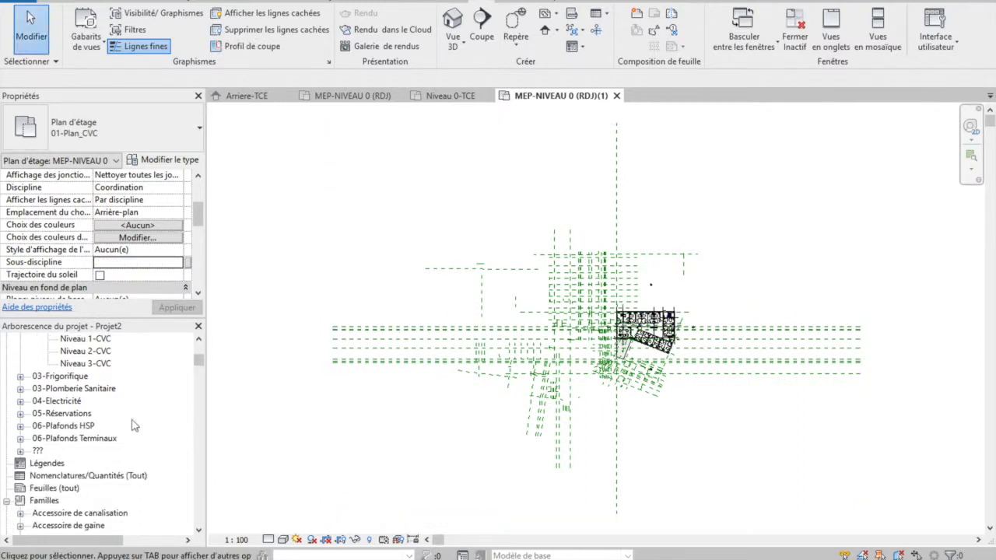
pyautogui.click(20, 452)
pyautogui.click(58, 463)
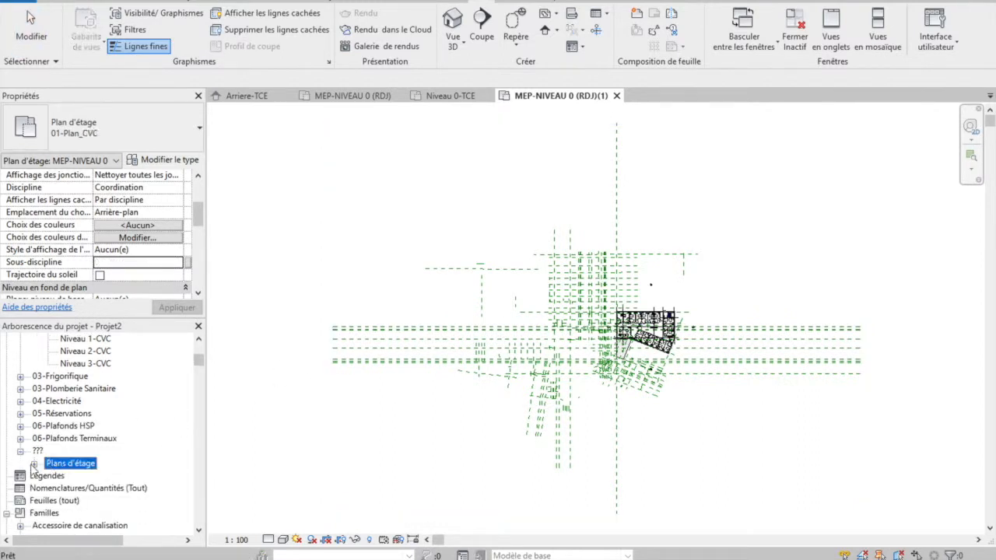
pyautogui.click(35, 464)
pyautogui.click(90, 476)
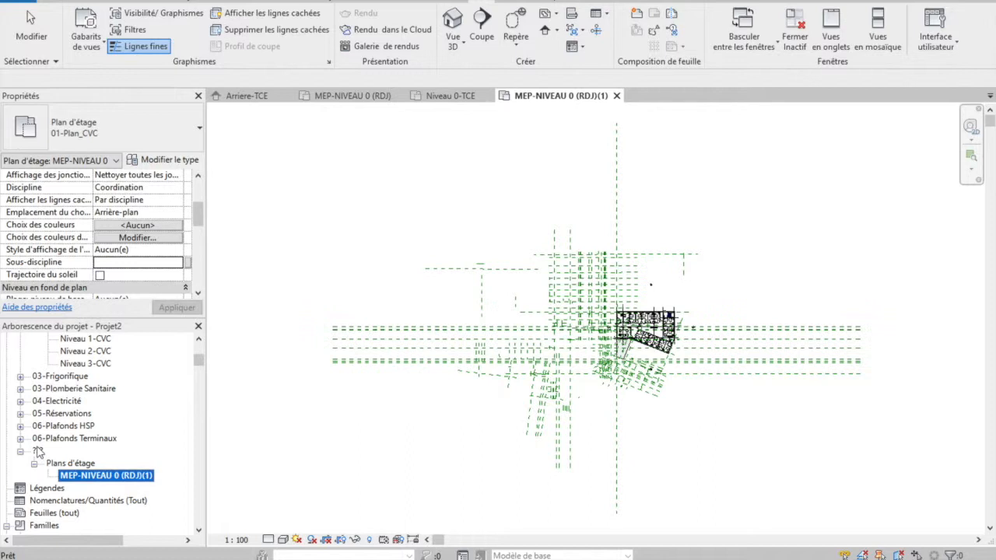
# Set the new CVC floor plan's Sous-discipline to 02-Genie Climatique and locate it under that group's Plans d'étage.
pyautogui.click(179, 264)
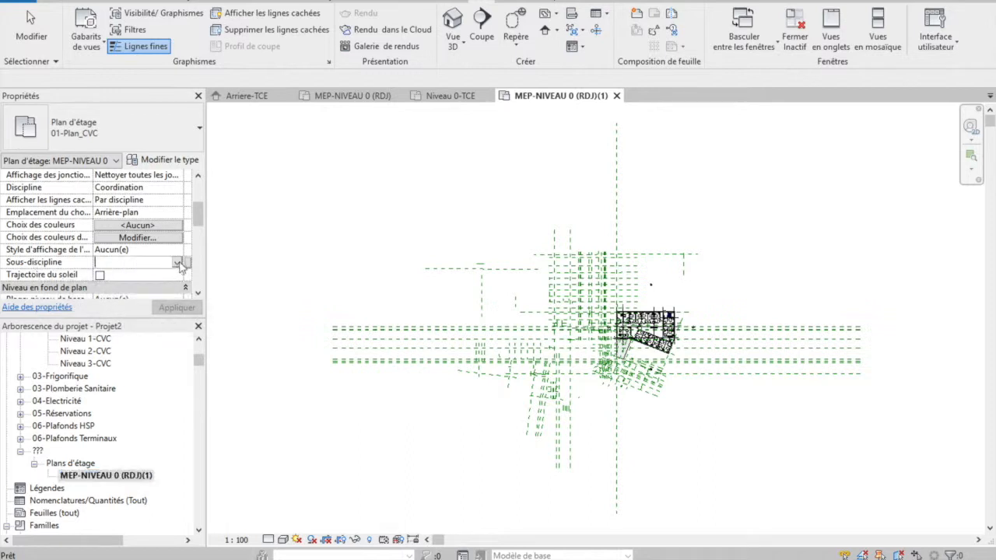
pyautogui.click(178, 263)
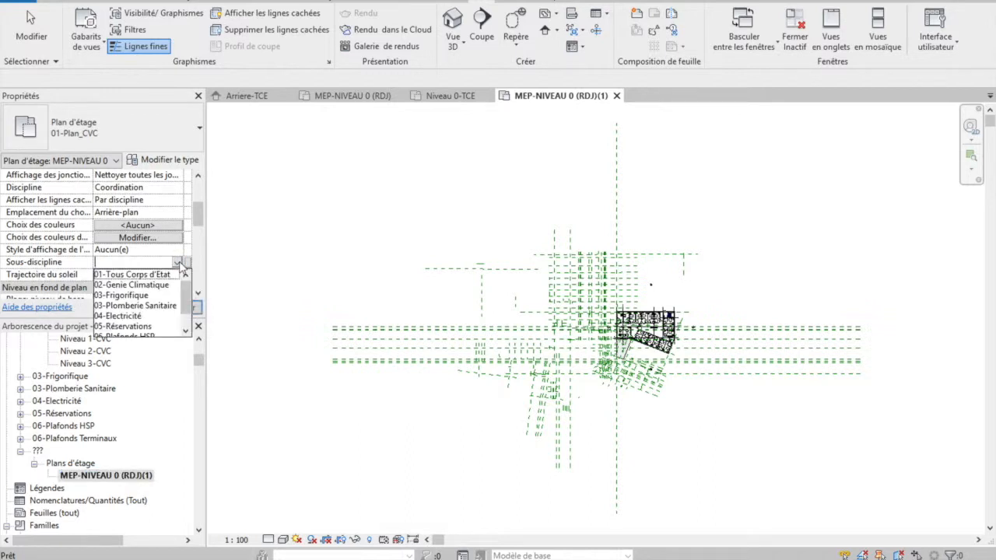
pyautogui.click(131, 286)
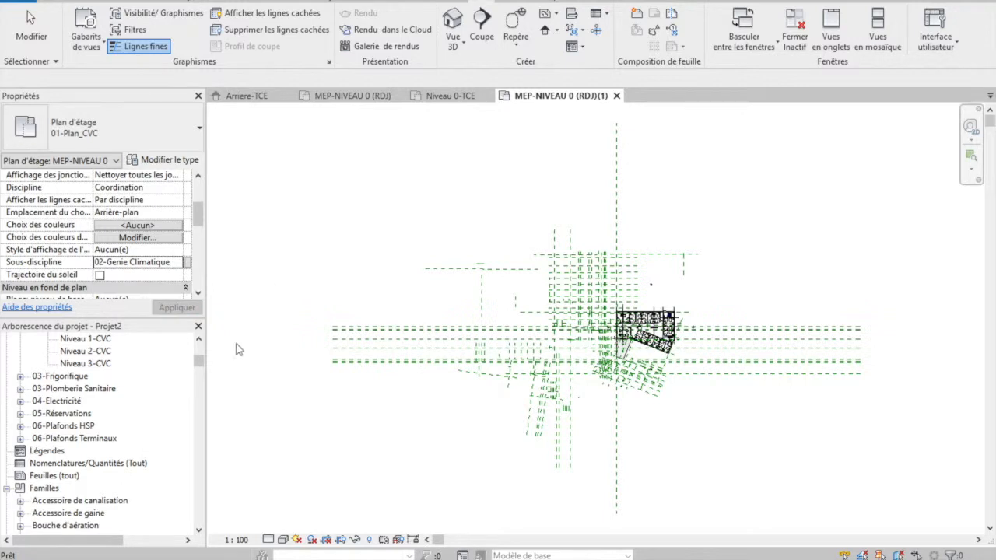
pyautogui.moveTo(199, 363); pyautogui.dragTo(200, 345)
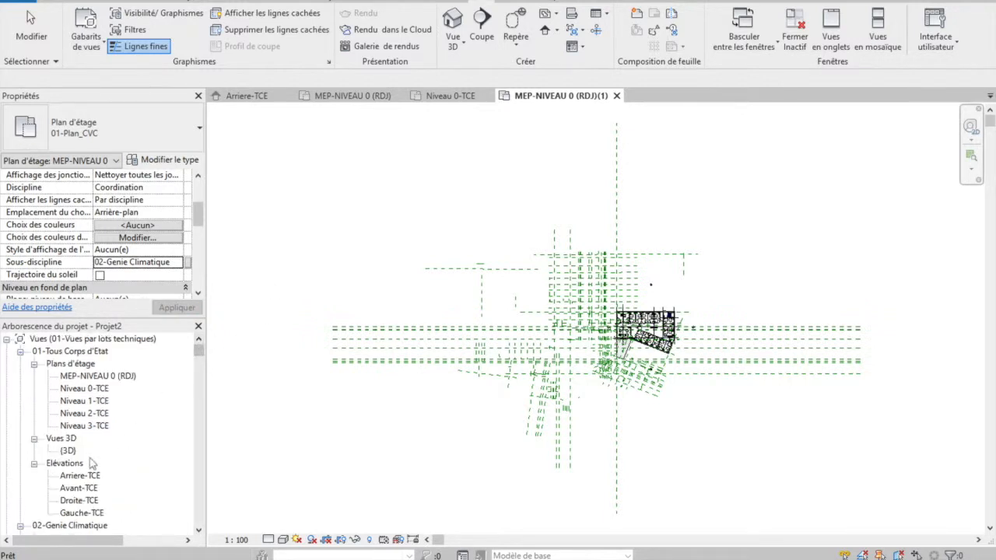
pyautogui.click(199, 530)
pyautogui.click(198, 530)
pyautogui.click(198, 530)
pyautogui.click(199, 530)
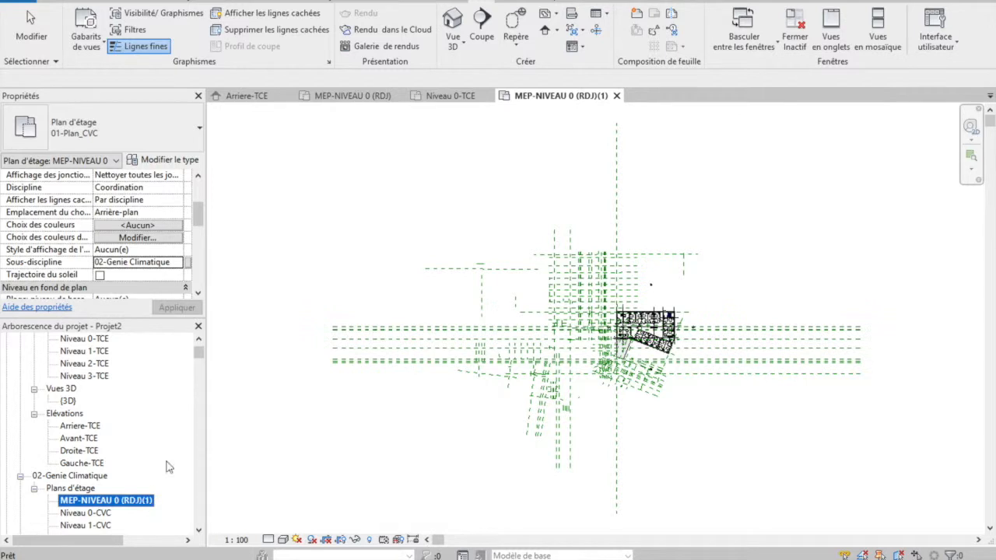
# Rename the MEP-NIVEAU 0 (RDJ) plan under 01-Tous Corps d'Etat to MEP-NIVEAU 0-TCE, including the corresponding level and views.
pyautogui.click(199, 340)
pyautogui.click(200, 341)
pyautogui.click(199, 340)
pyautogui.click(95, 365)
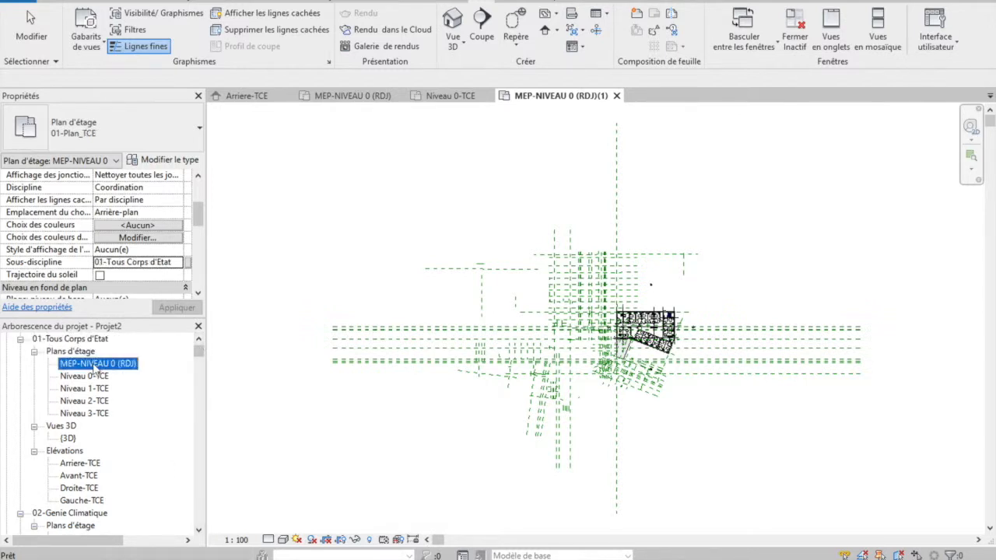
pyautogui.rightClick(114, 365)
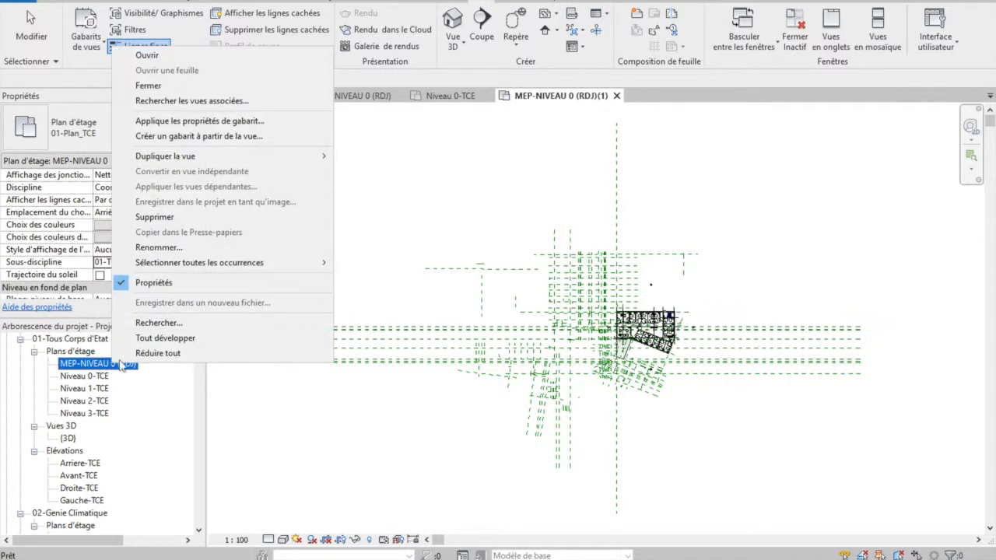
pyautogui.click(171, 248)
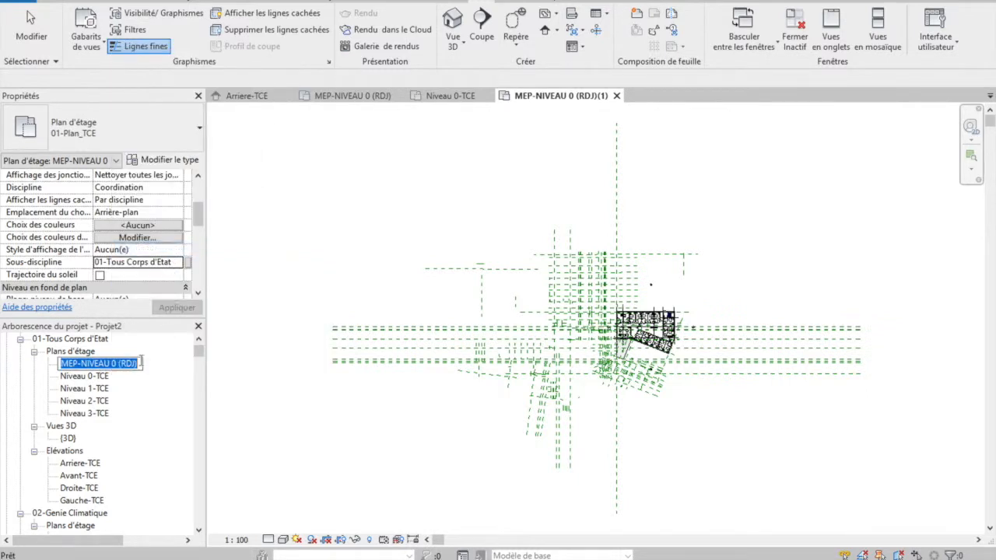
pyautogui.moveTo(121, 363); pyautogui.dragTo(145, 363)
pyautogui.press('BackSpace')
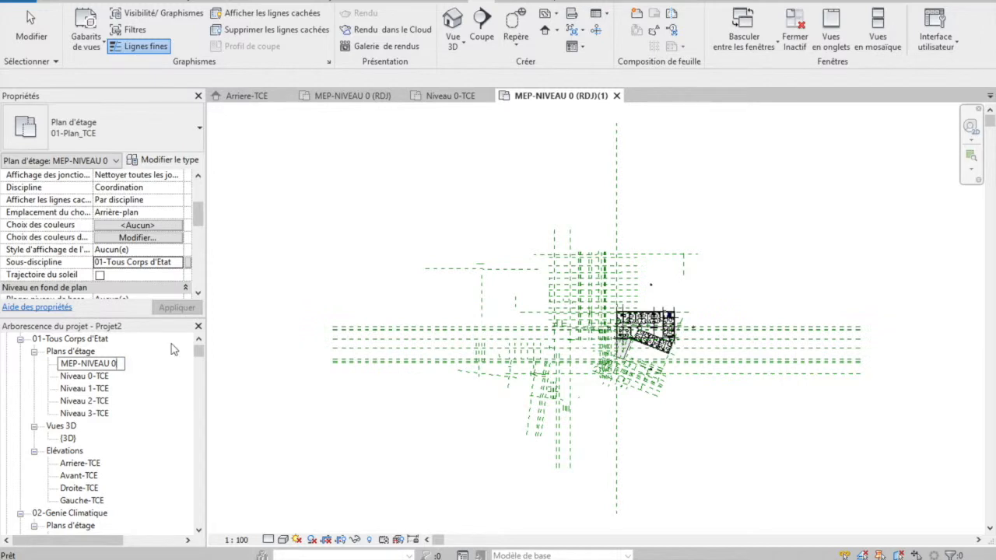
pyautogui.write('-TC')
pyautogui.press('Return')
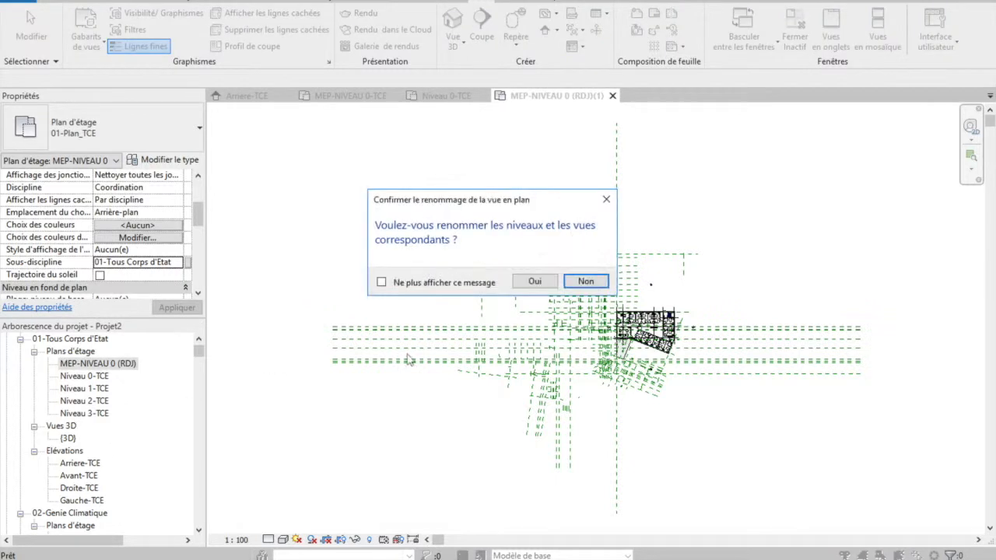
pyautogui.click(534, 281)
# Rename the MEP-NIVEAU 0 (RDJ)(1) floor plan under 02-Genie Climatique to MEP-NIVEAU 0-CVC.
pyautogui.scroll(-3, 122, 374)
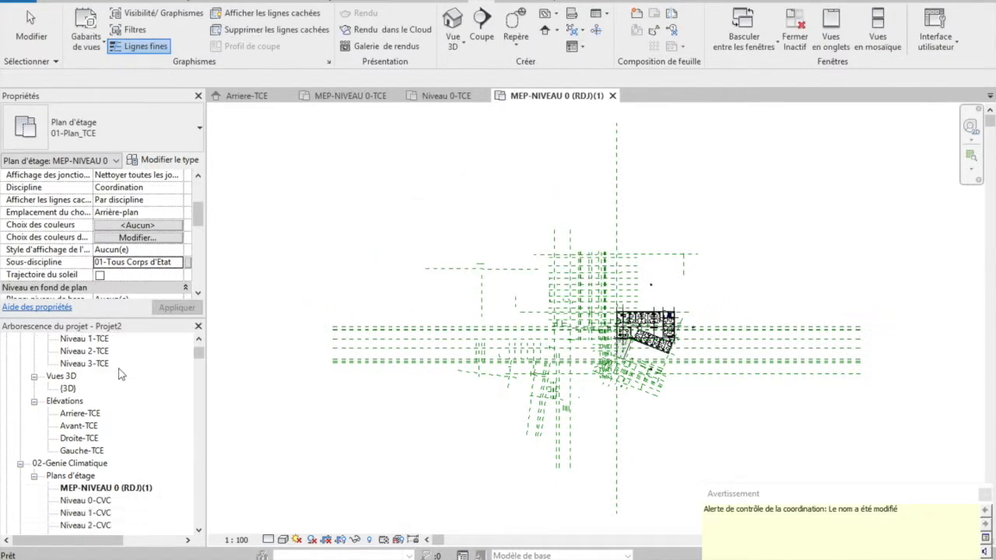
pyautogui.click(126, 451)
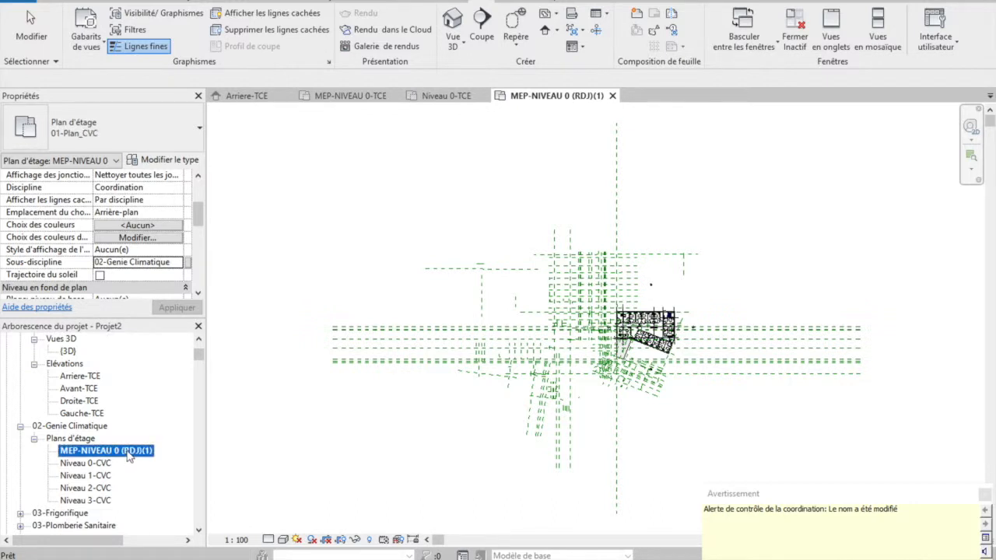
pyautogui.rightClick(127, 451)
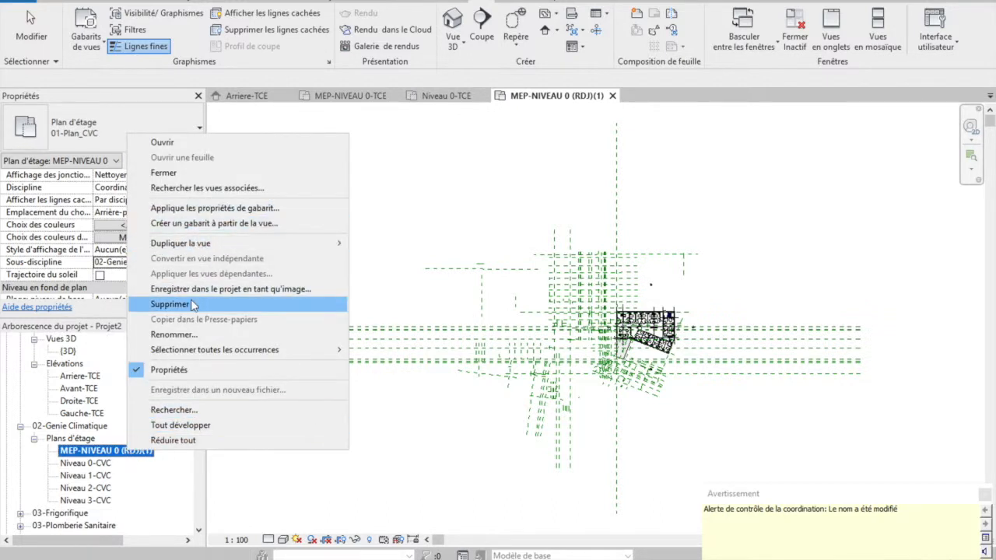
pyautogui.click(187, 336)
pyautogui.write('MEP-NIVEAU 0')
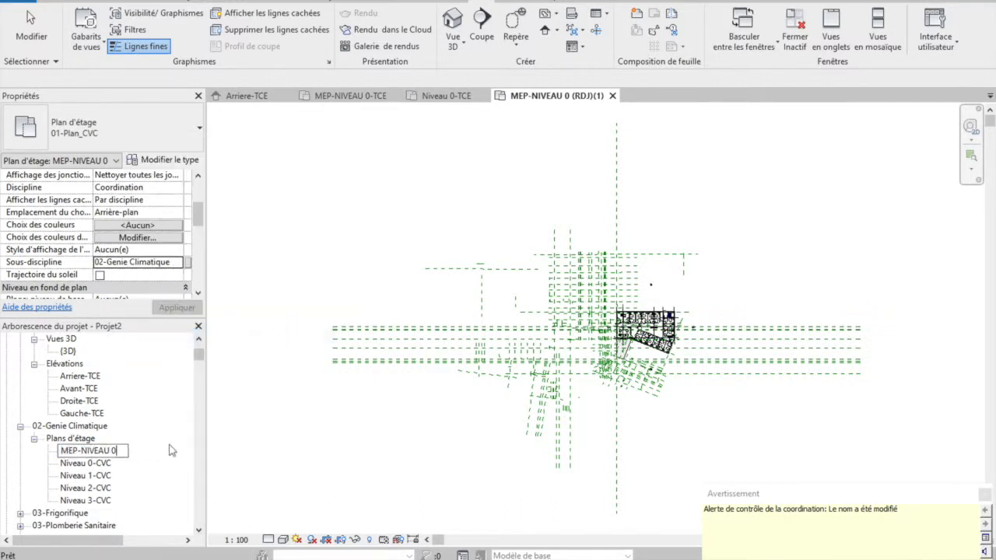
pyautogui.write('-CVC')
pyautogui.press('Return')
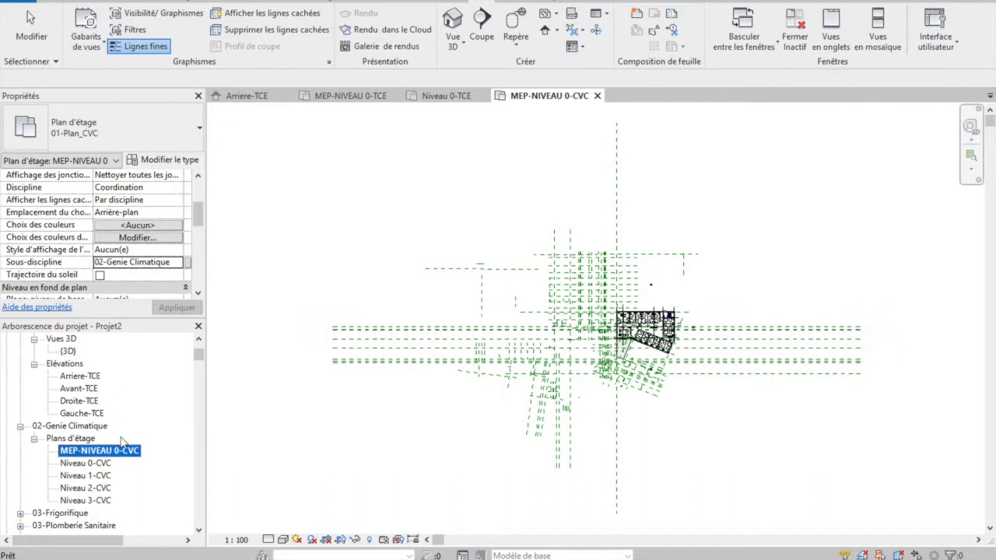
# In the Arriere-TCE elevation, delete the four levels detached from the building along with their dependent views, then check the project tree.
pyautogui.scroll(1, 131, 440)
pyautogui.scroll(-2, 131, 436)
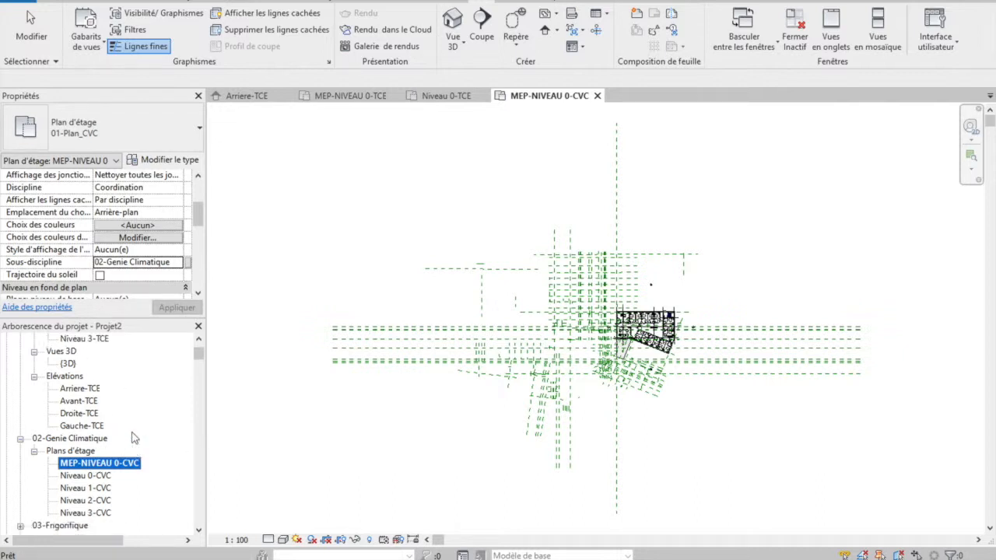
pyautogui.doubleClick(76, 365)
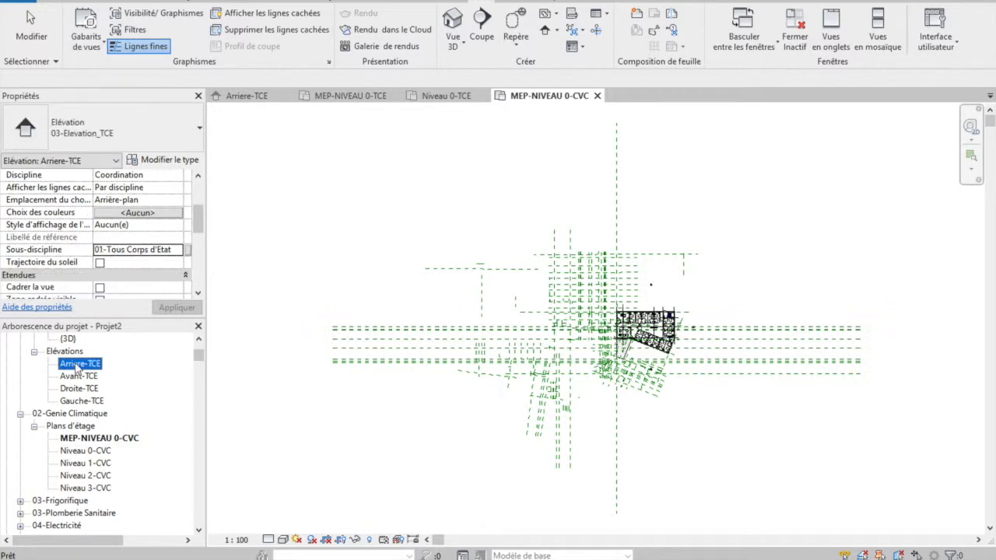
pyautogui.scroll(-4, 436, 399)
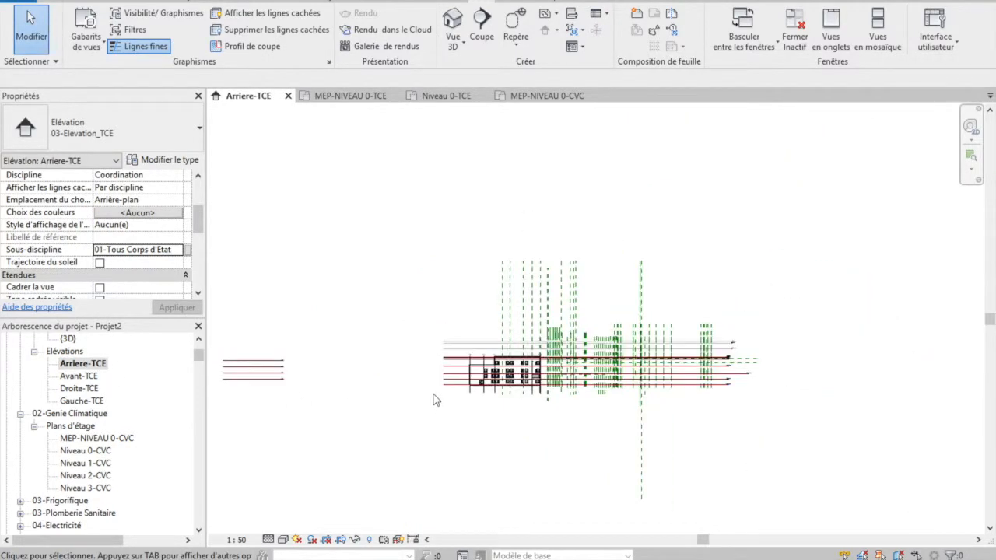
pyautogui.moveTo(333, 345); pyautogui.dragTo(267, 409)
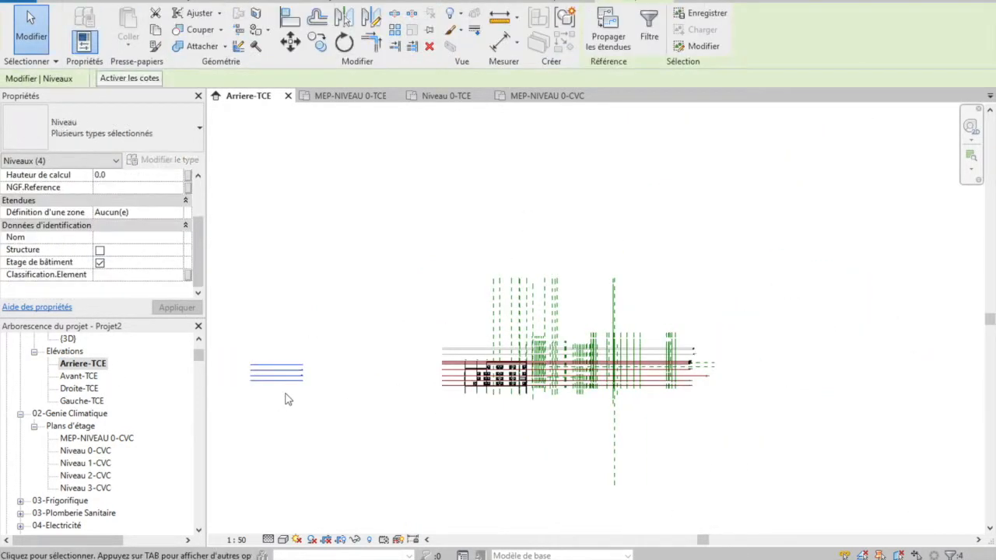
pyautogui.press('Delete')
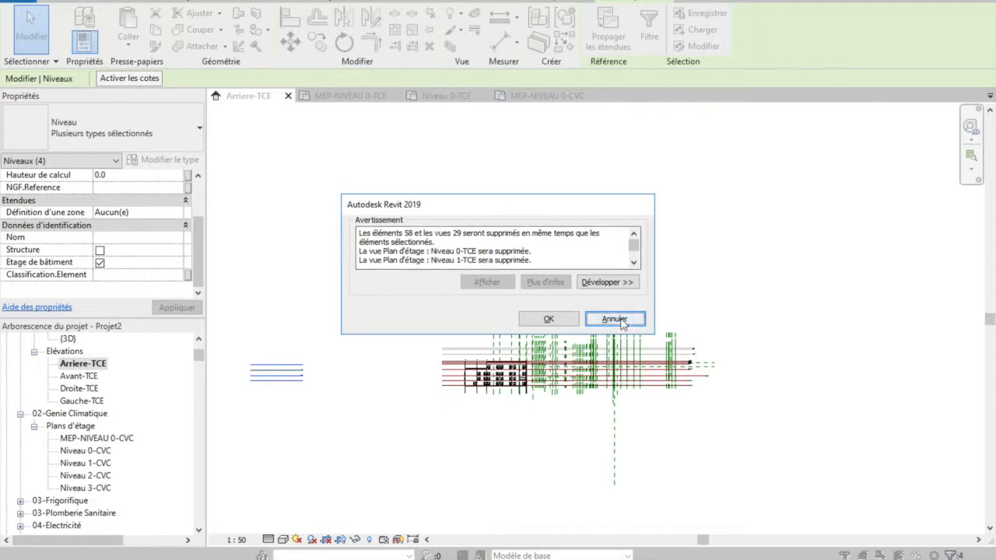
pyautogui.click(549, 320)
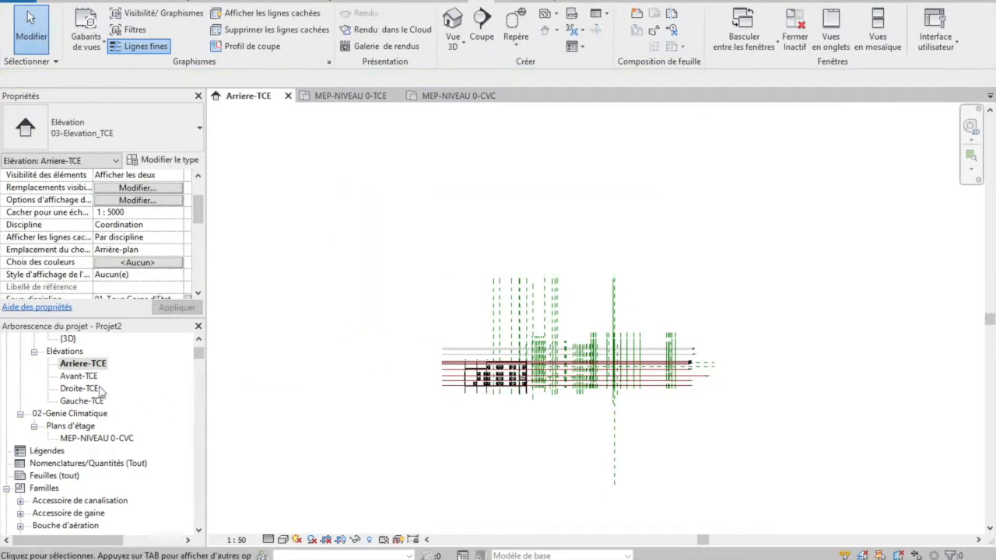
pyautogui.scroll(1, 99, 379)
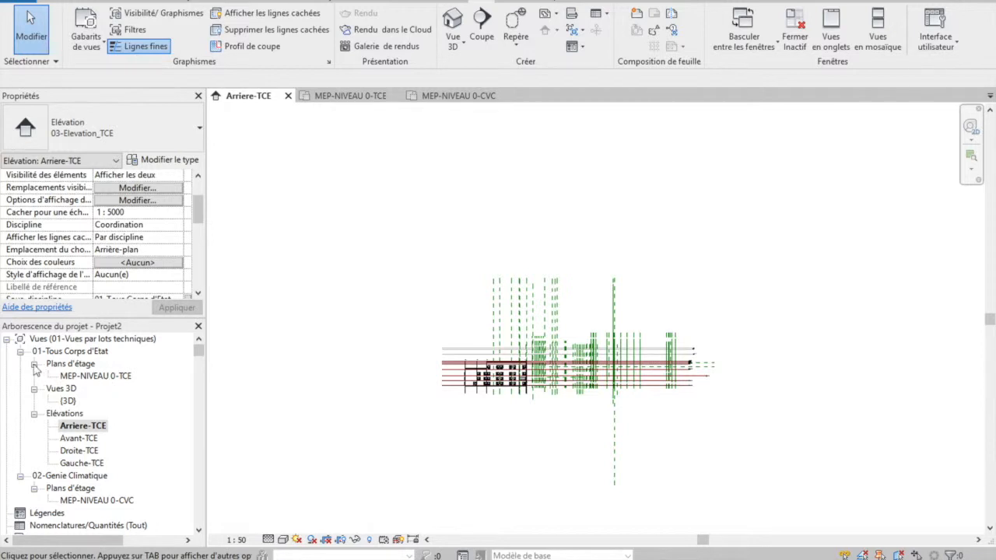
pyautogui.click(34, 363)
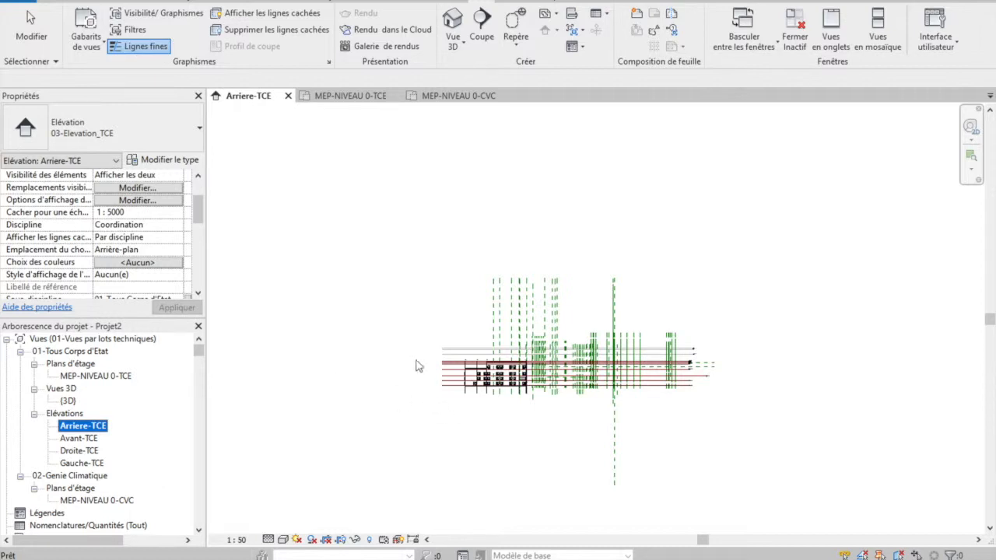
# Create a floor plan of type 01-Plan_TCE for the level MEP-ACROTERE (R+3) TOUS BATIMENTS.
pyautogui.click(557, 16)
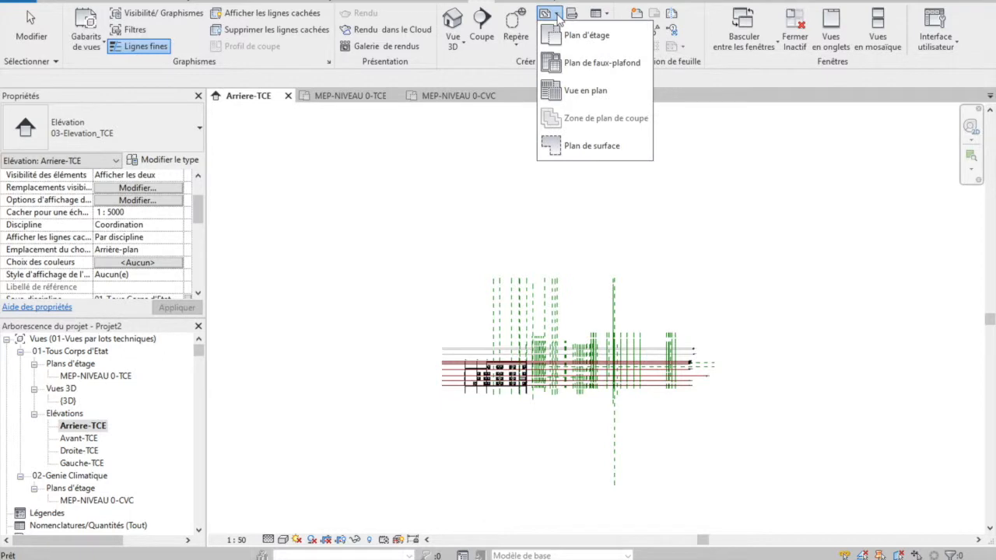
pyautogui.click(580, 37)
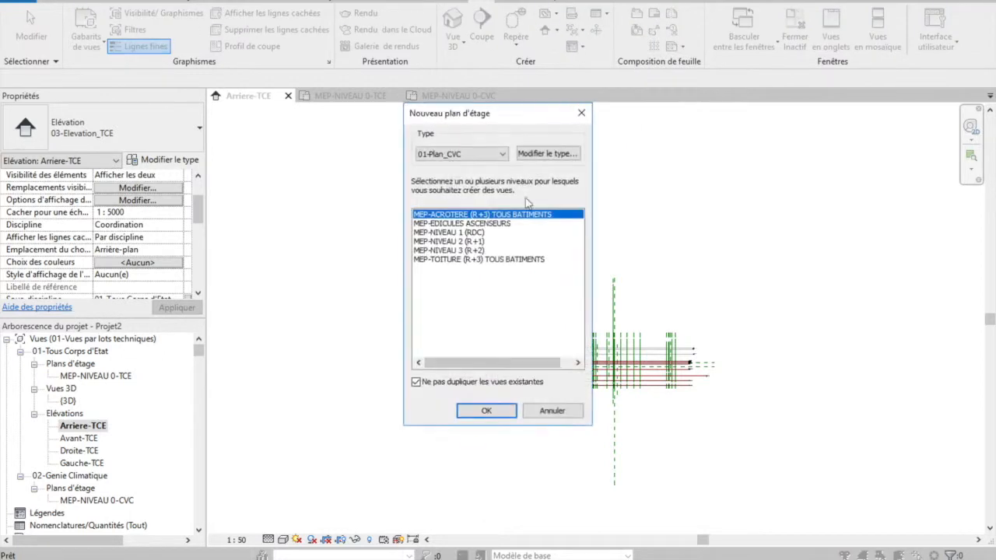
pyautogui.click(501, 154)
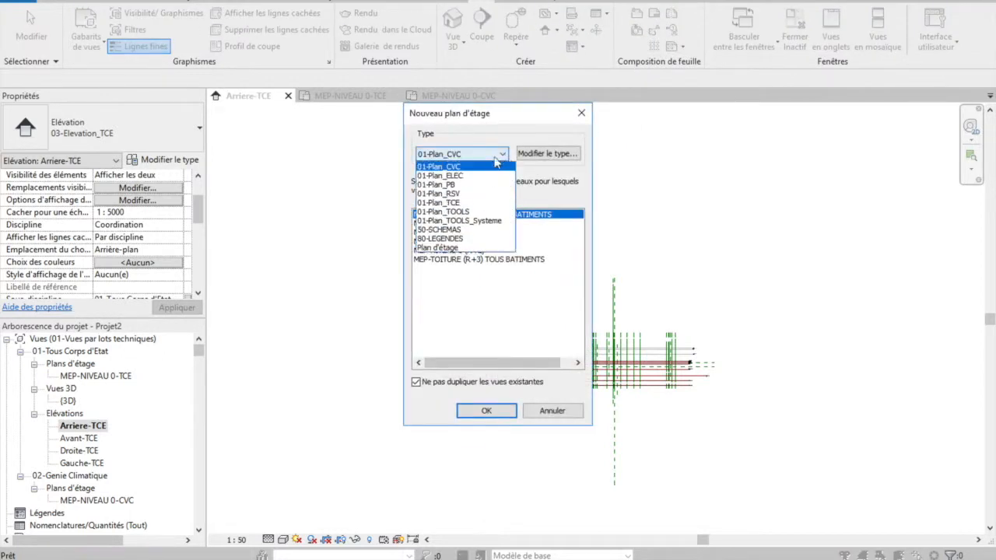
pyautogui.click(455, 203)
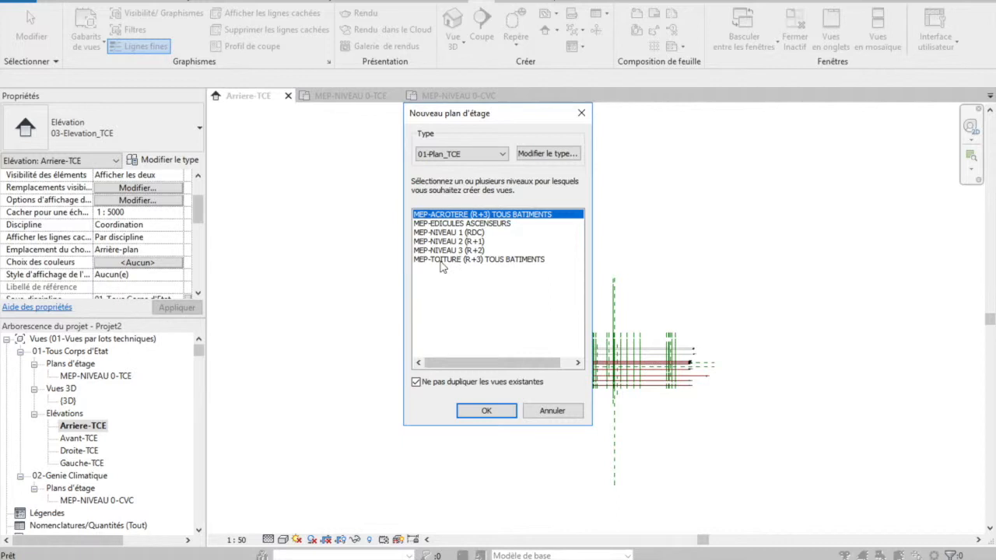
pyautogui.click(486, 411)
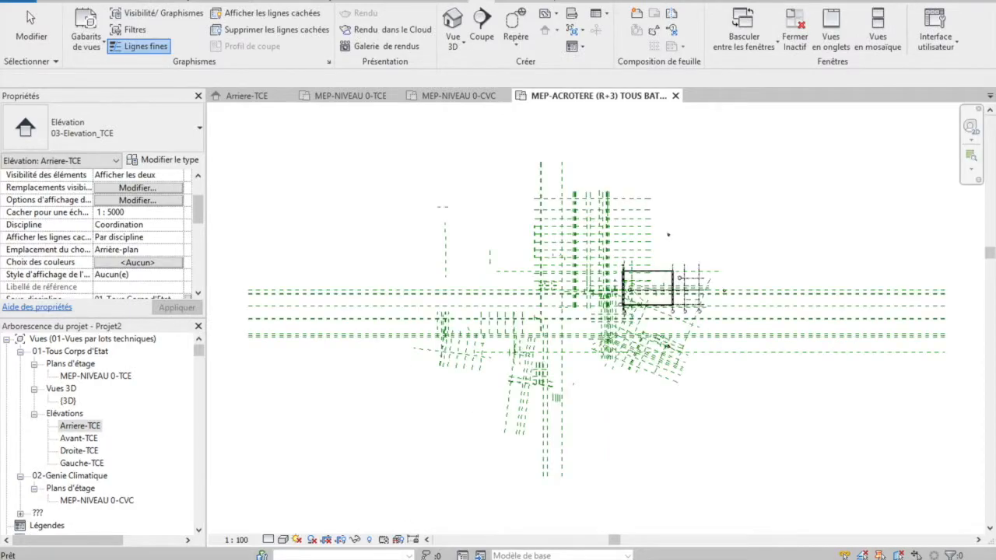